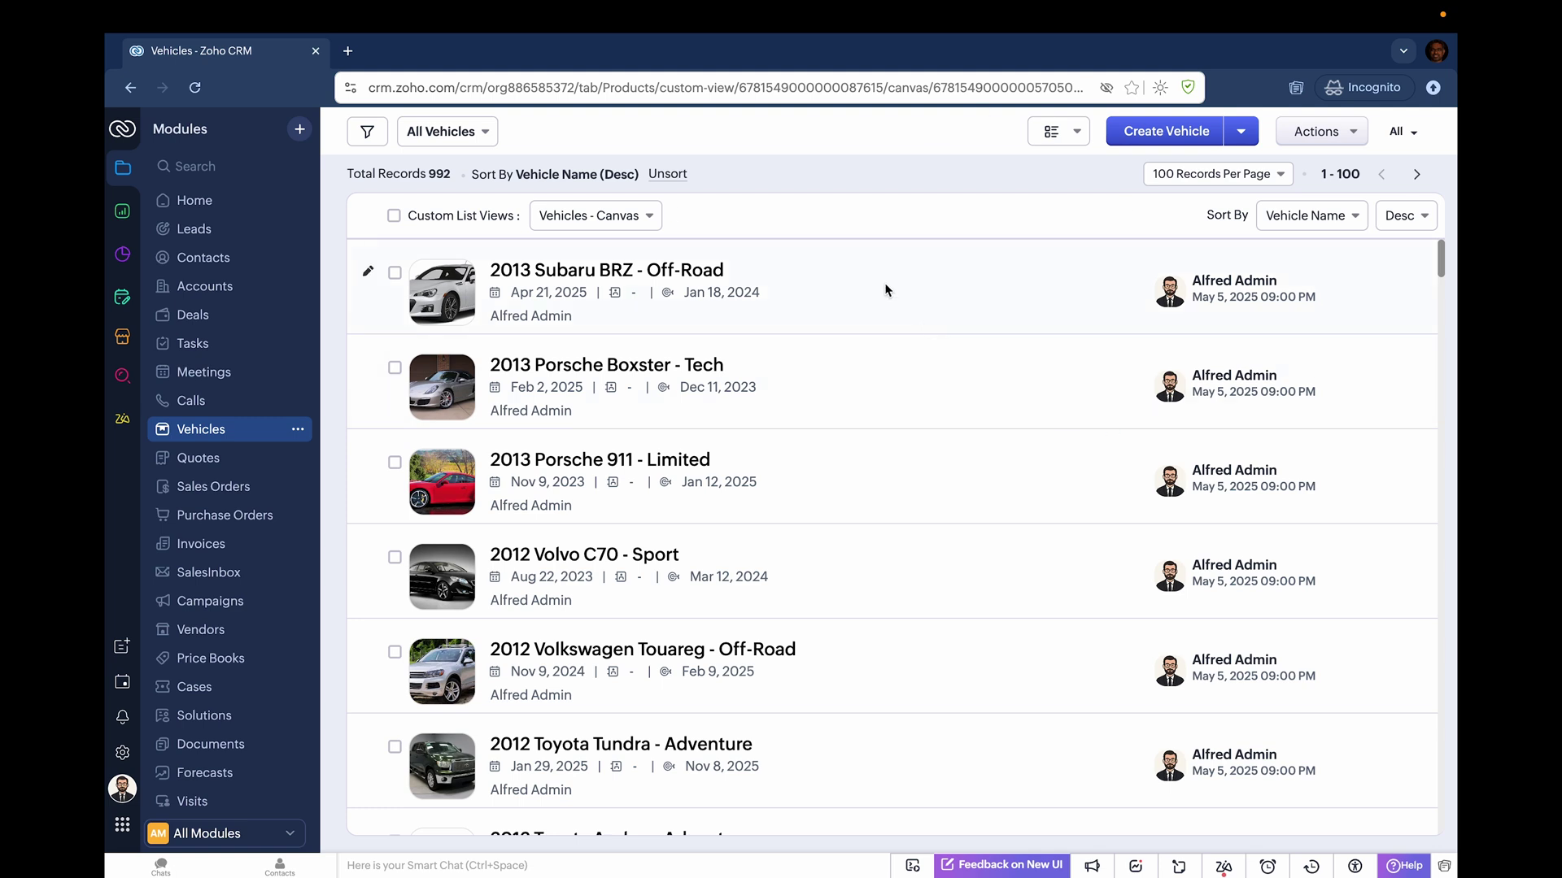
Reload the Vehicles module's 992-record list in the Vehicles - Canvas view
click(203, 430)
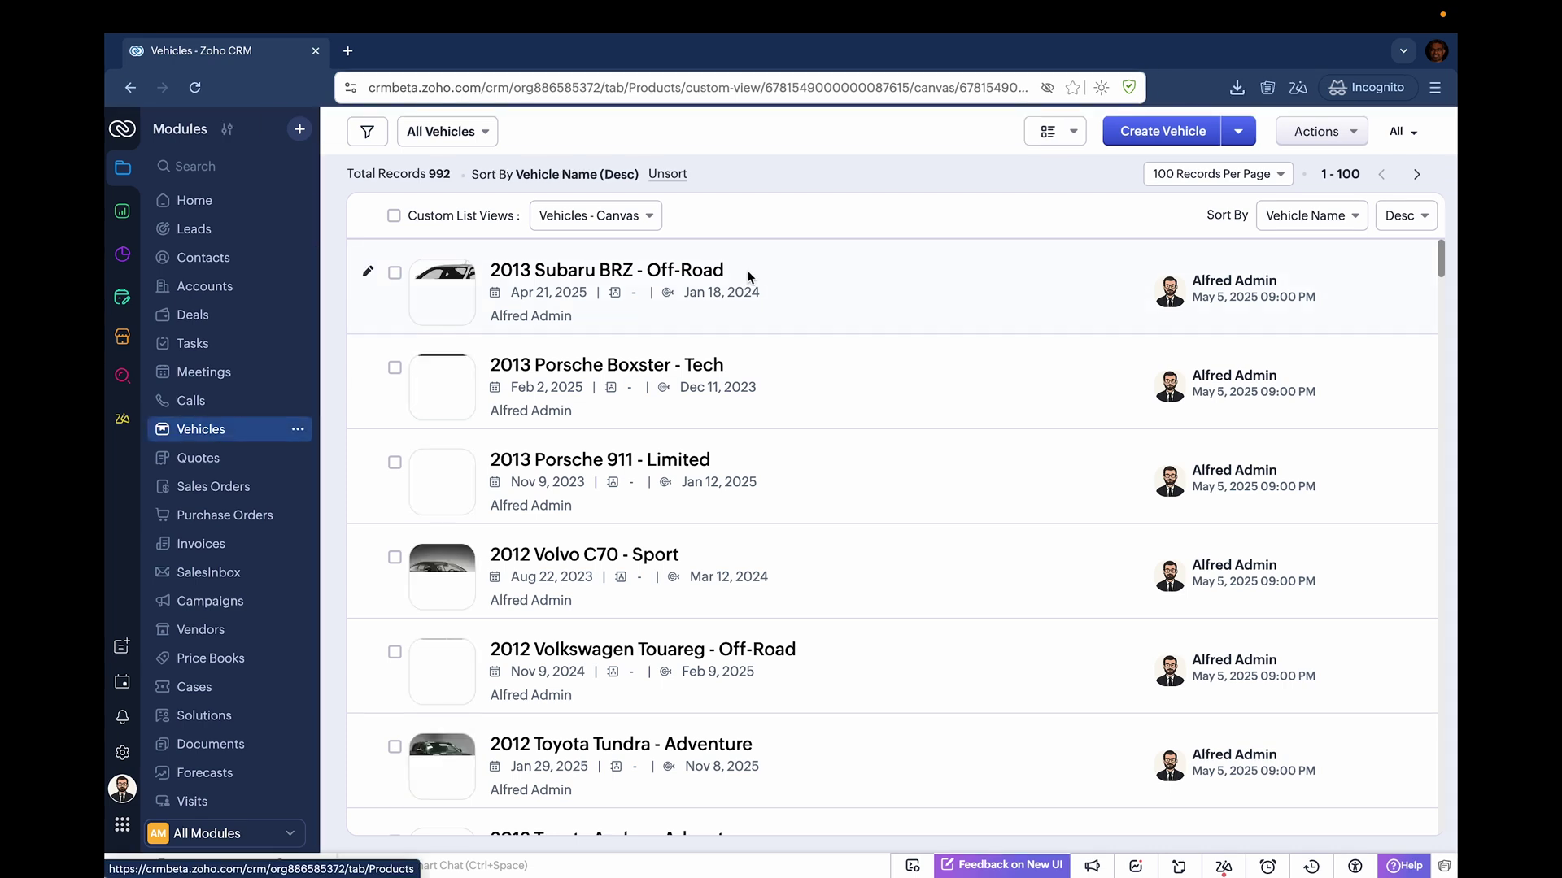
Start a new list view from an image and upload the Vehicles.jpg design
click(649, 220)
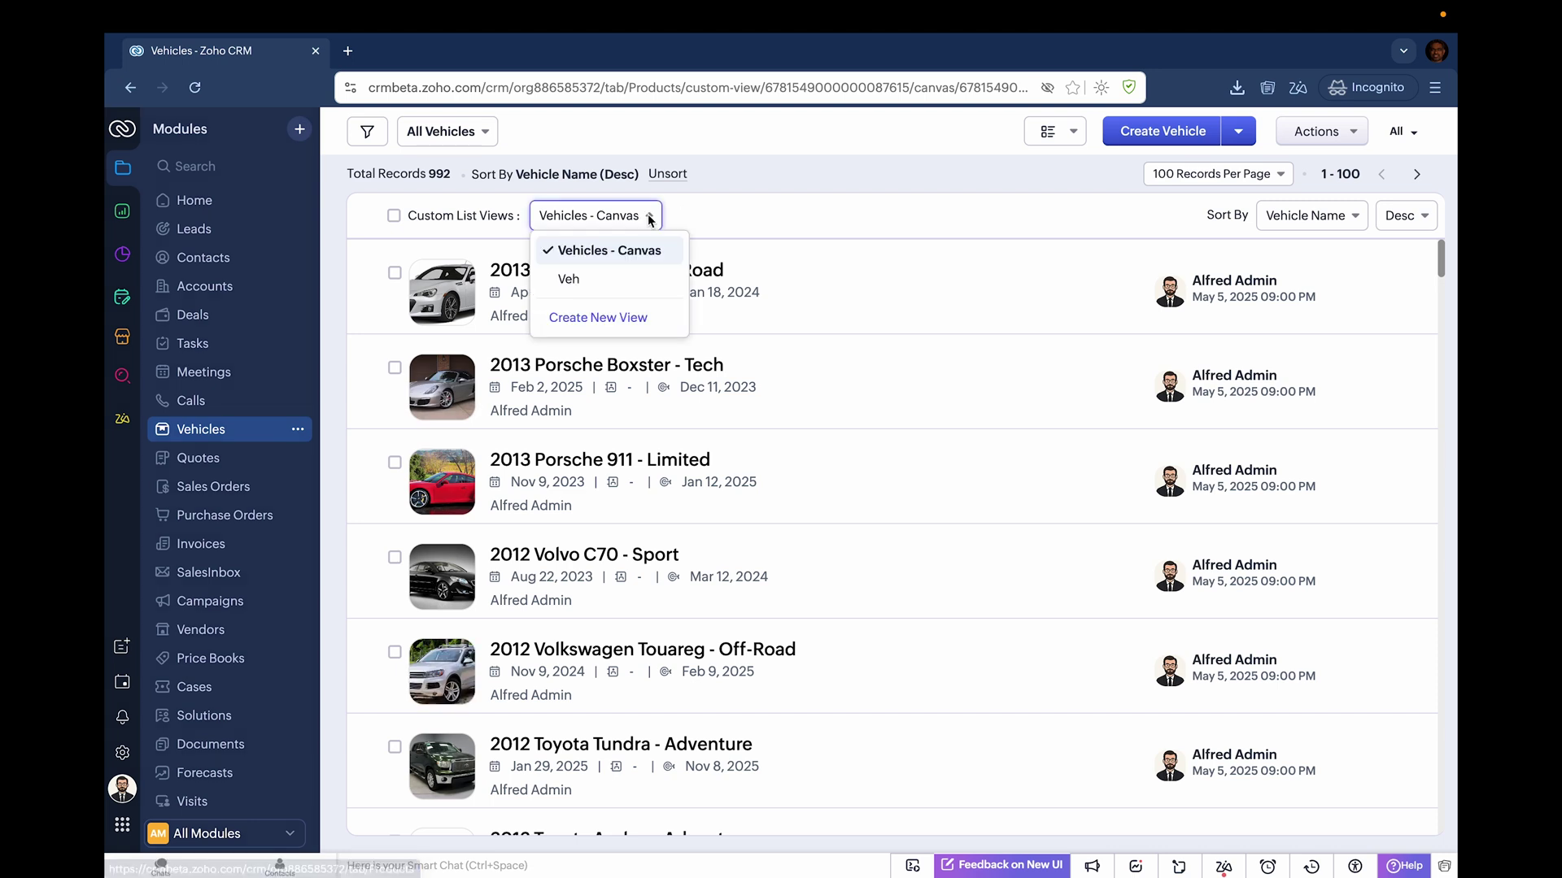
click(623, 316)
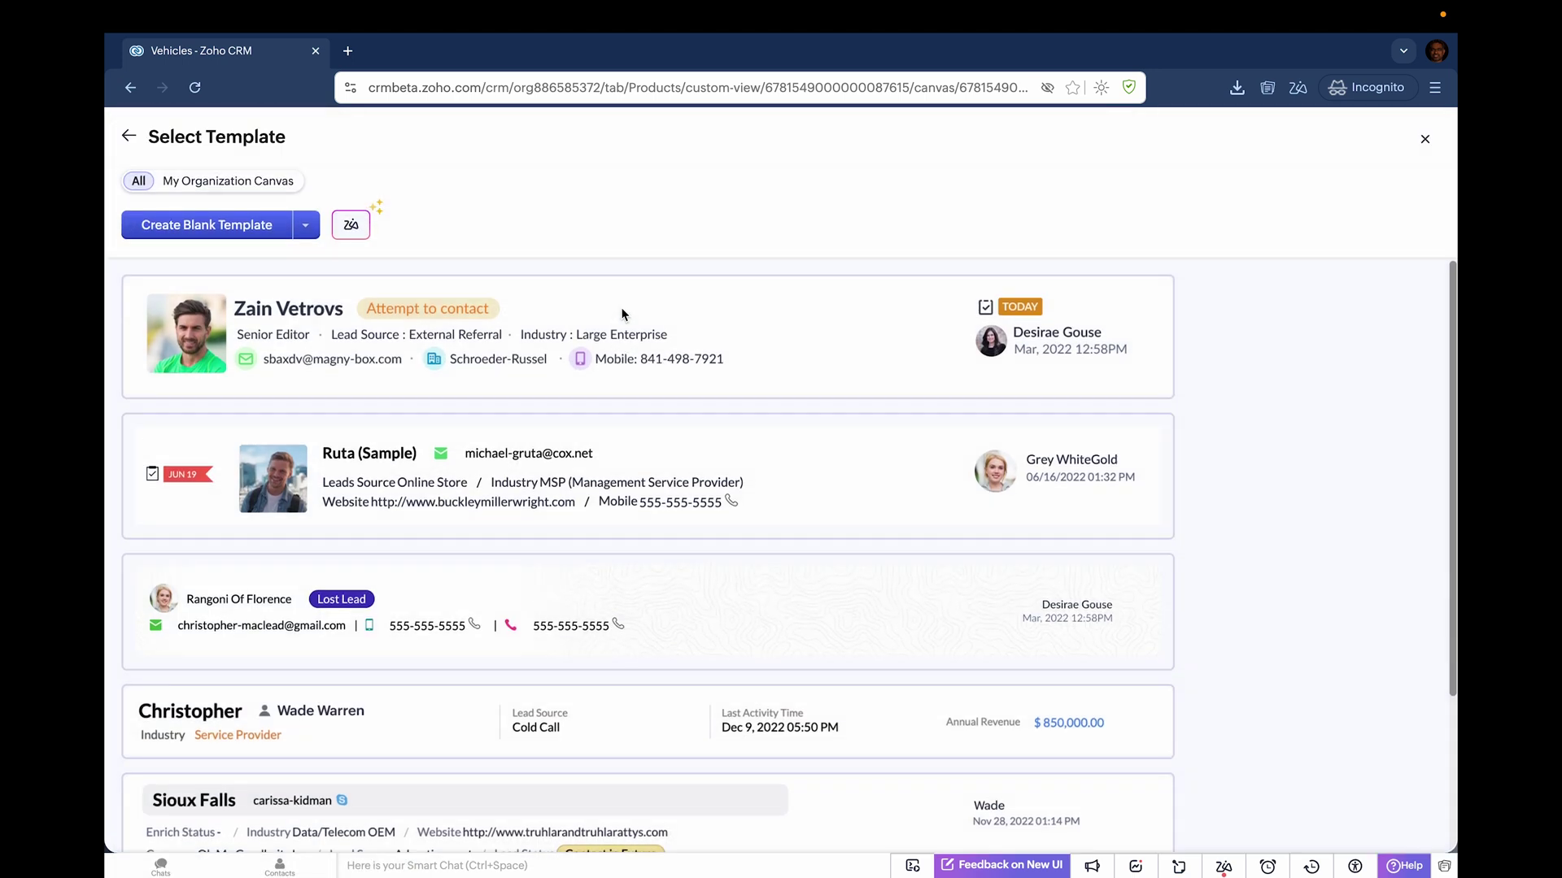
click(350, 228)
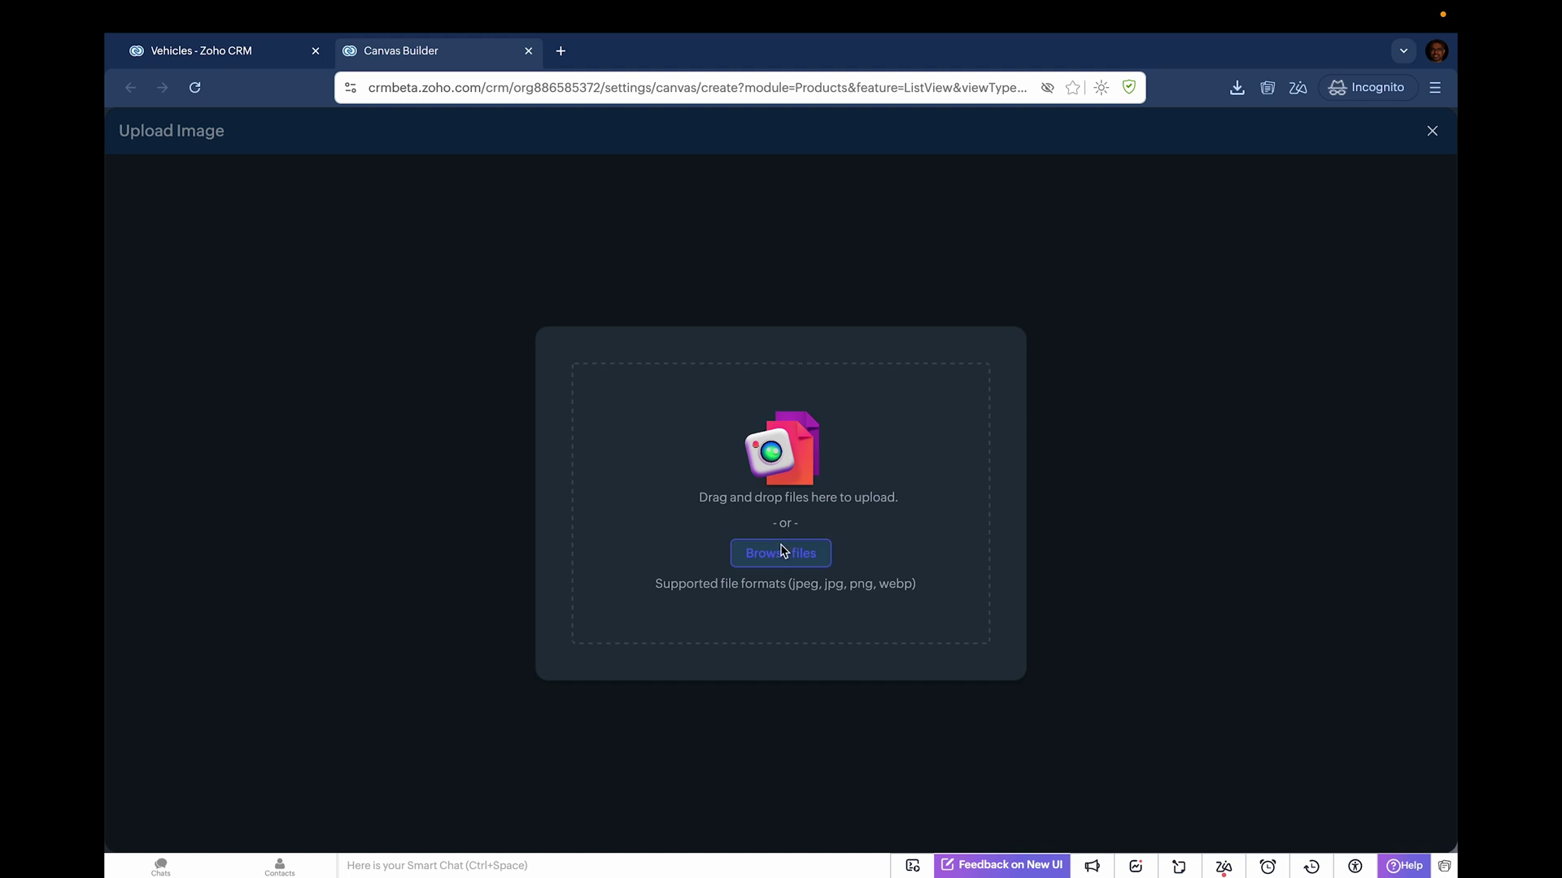
click(783, 552)
click(615, 393)
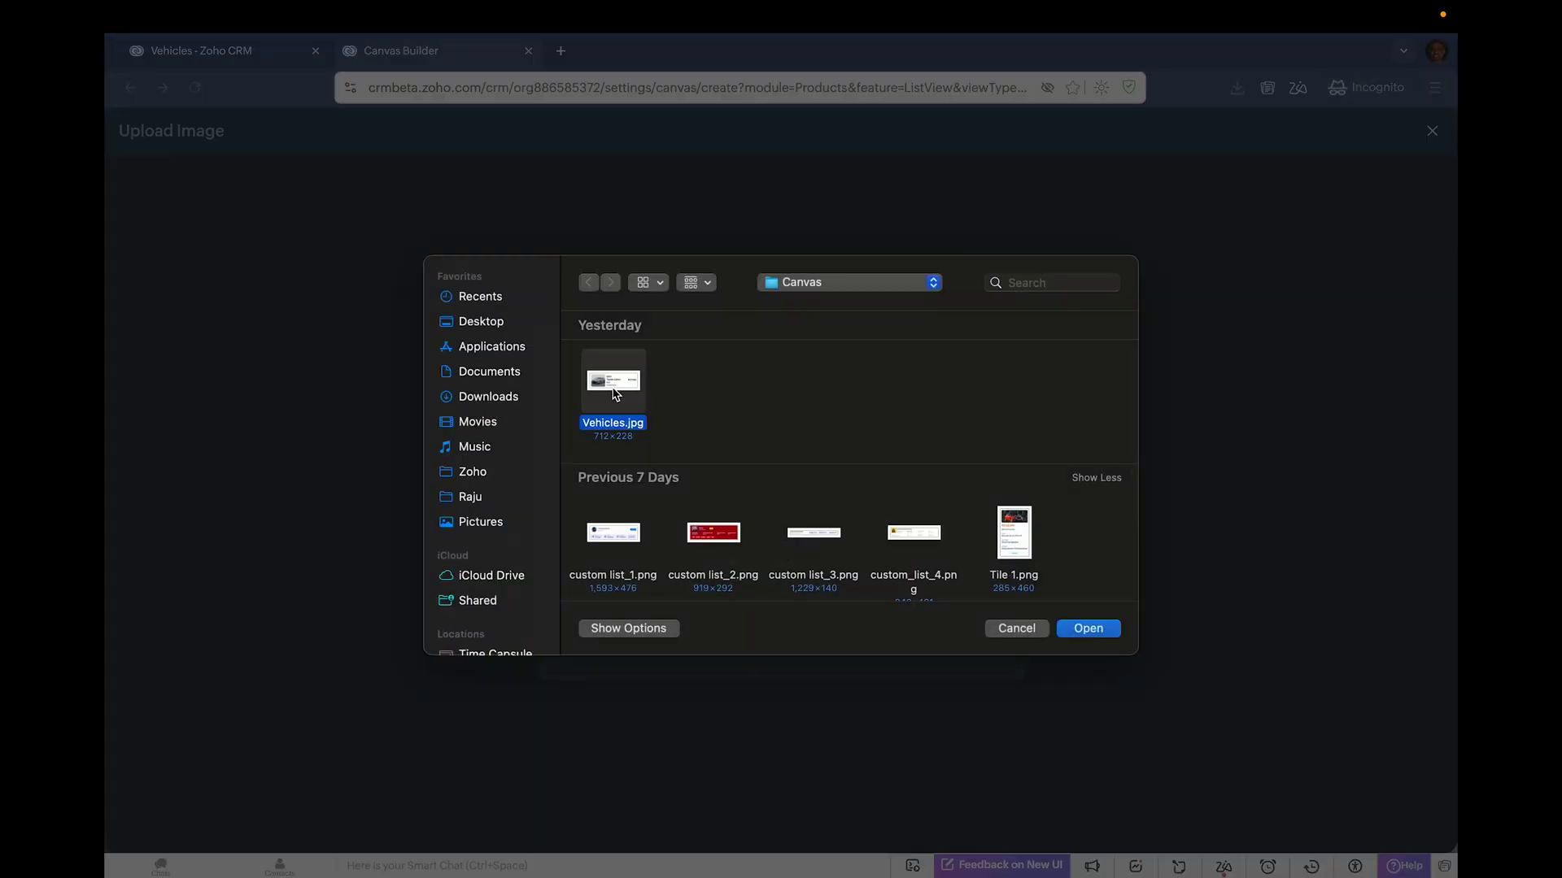
click(1092, 628)
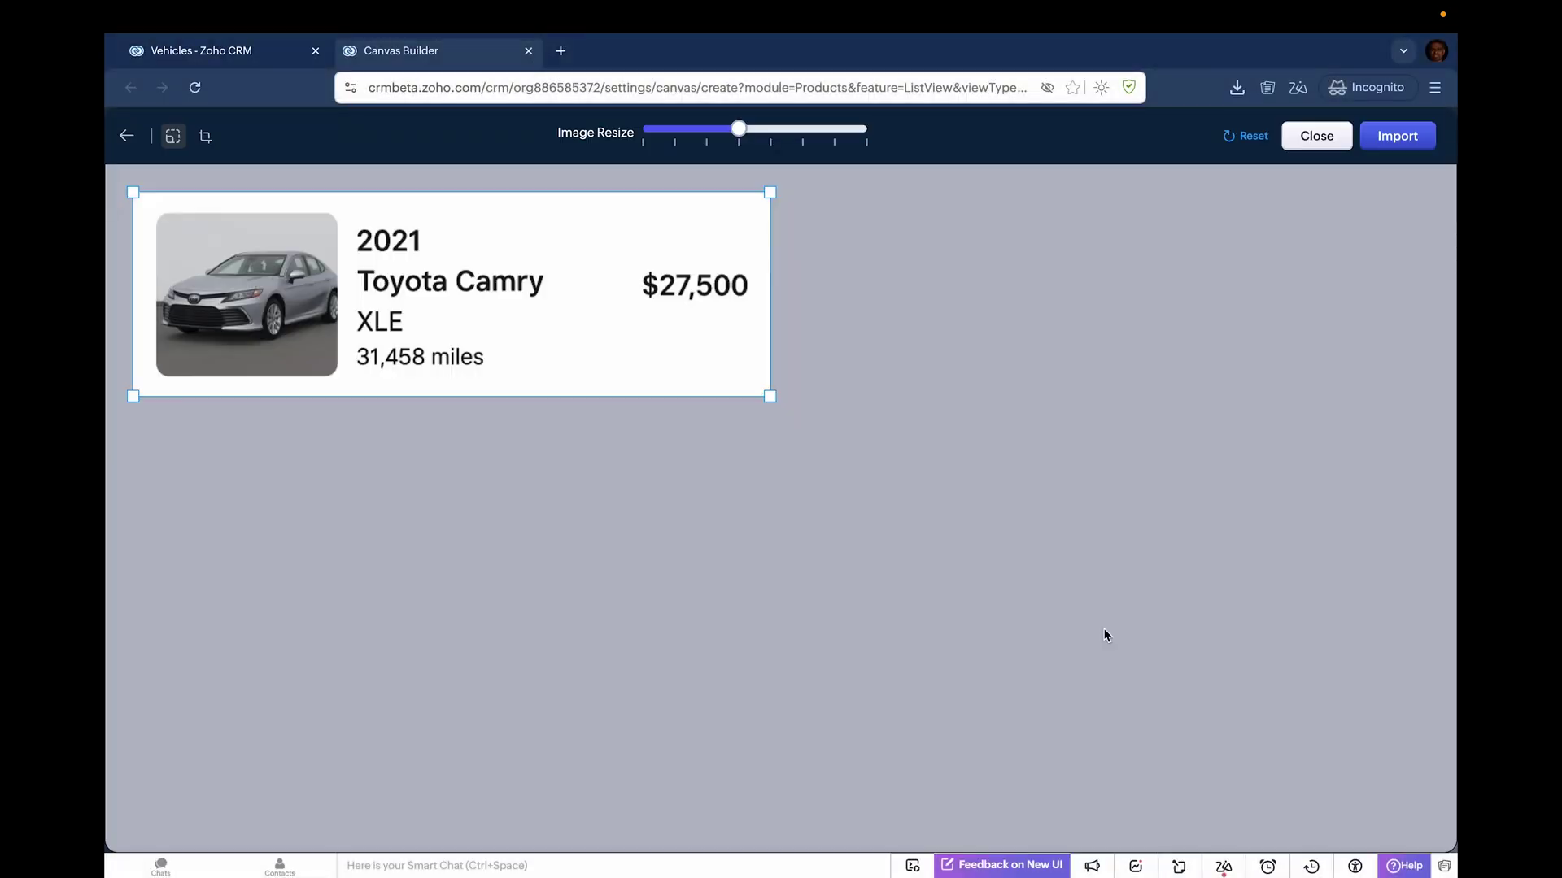
Keep the design image at 712 by 228 and convert it into a canvas
click(173, 135)
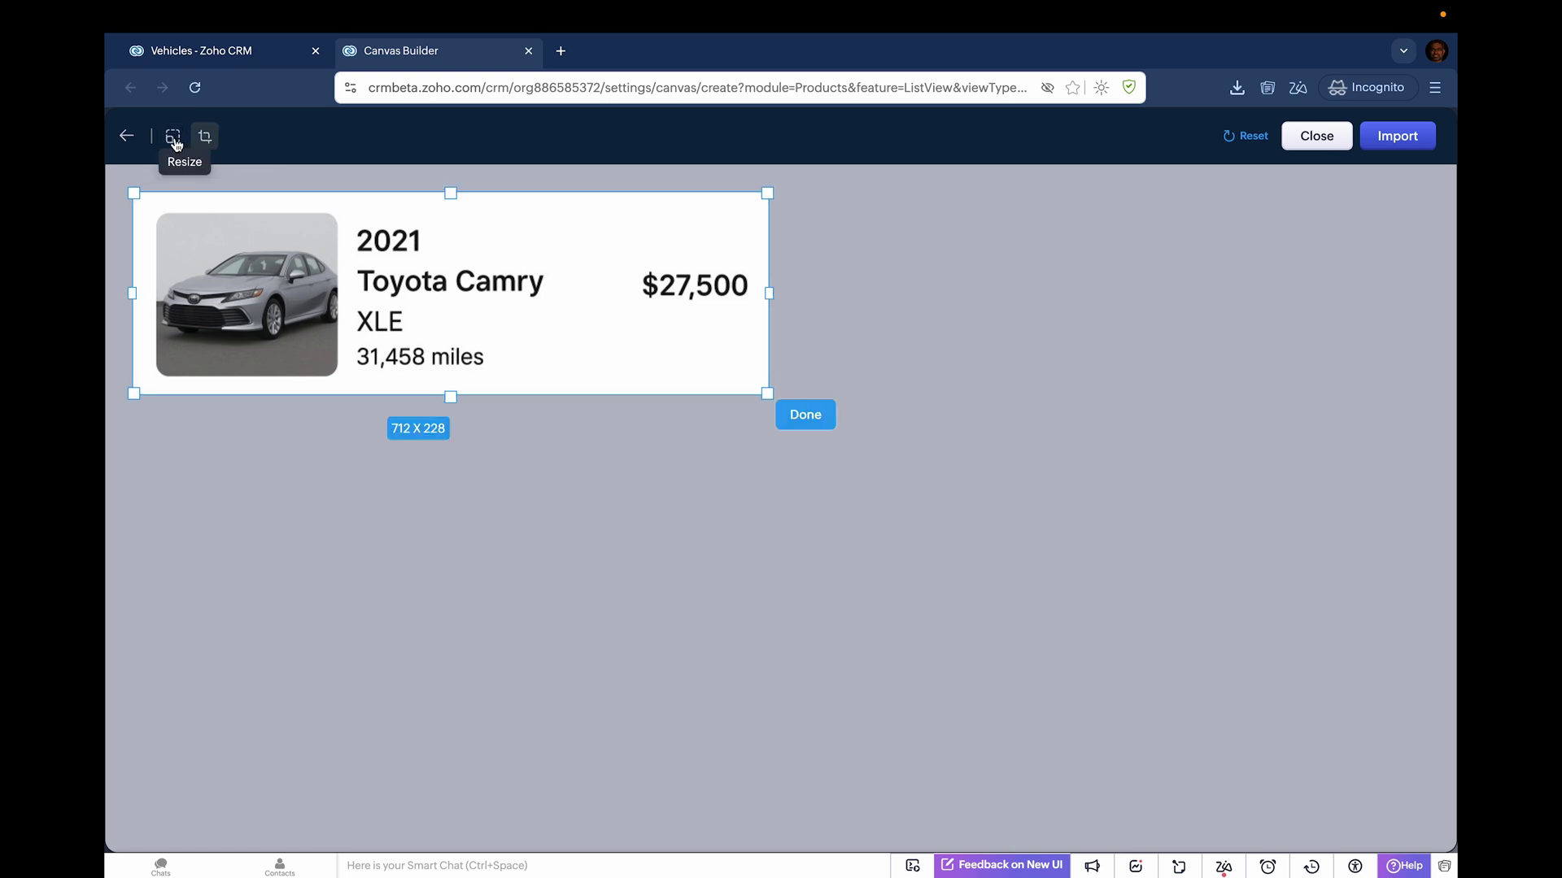
click(805, 416)
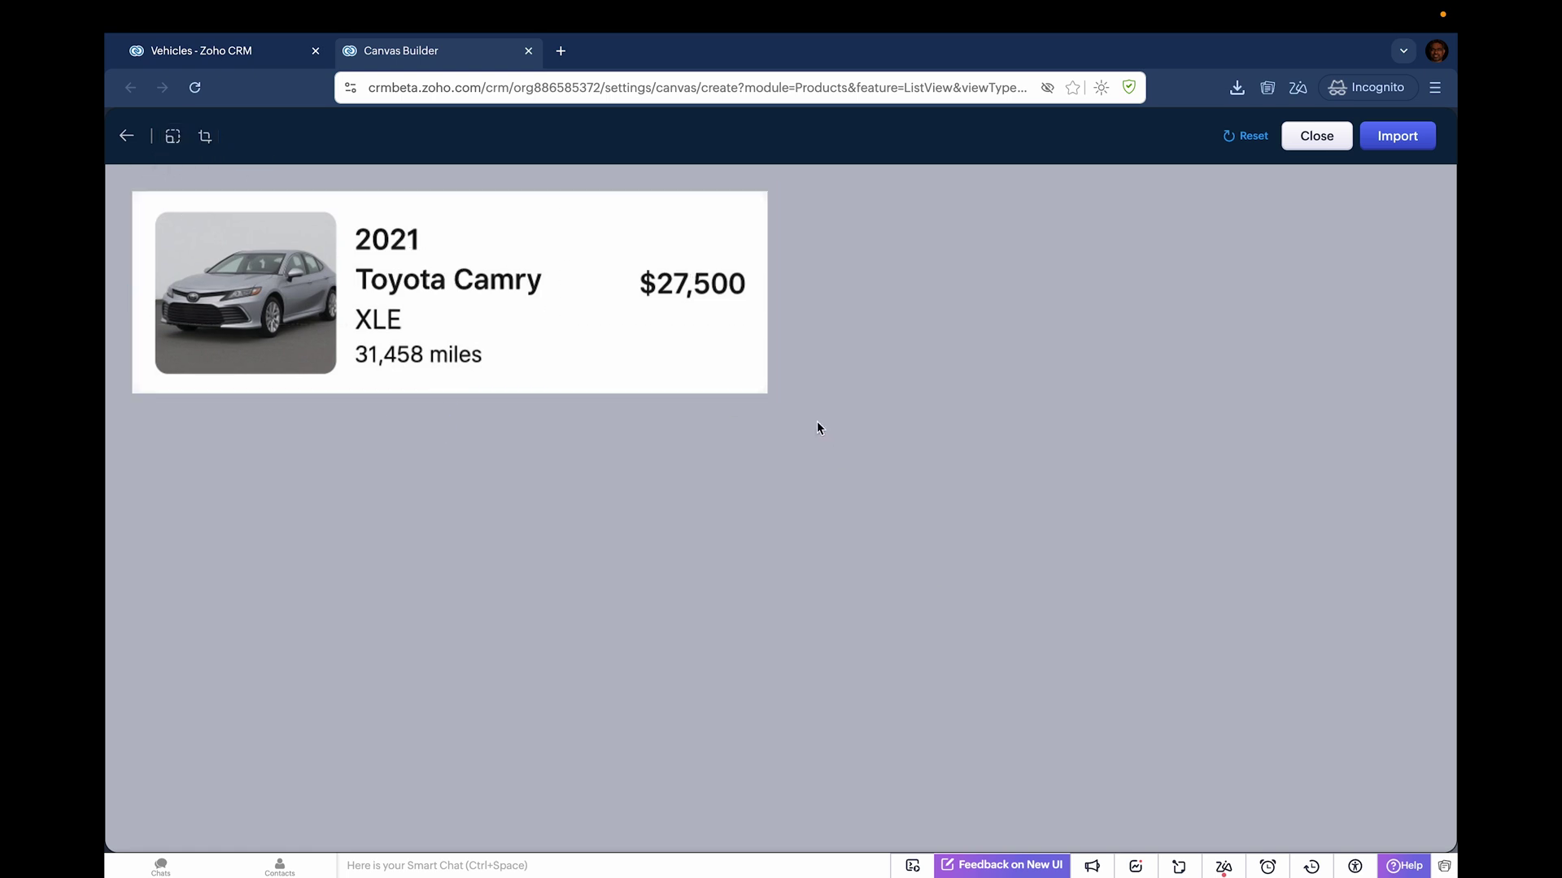
click(1393, 144)
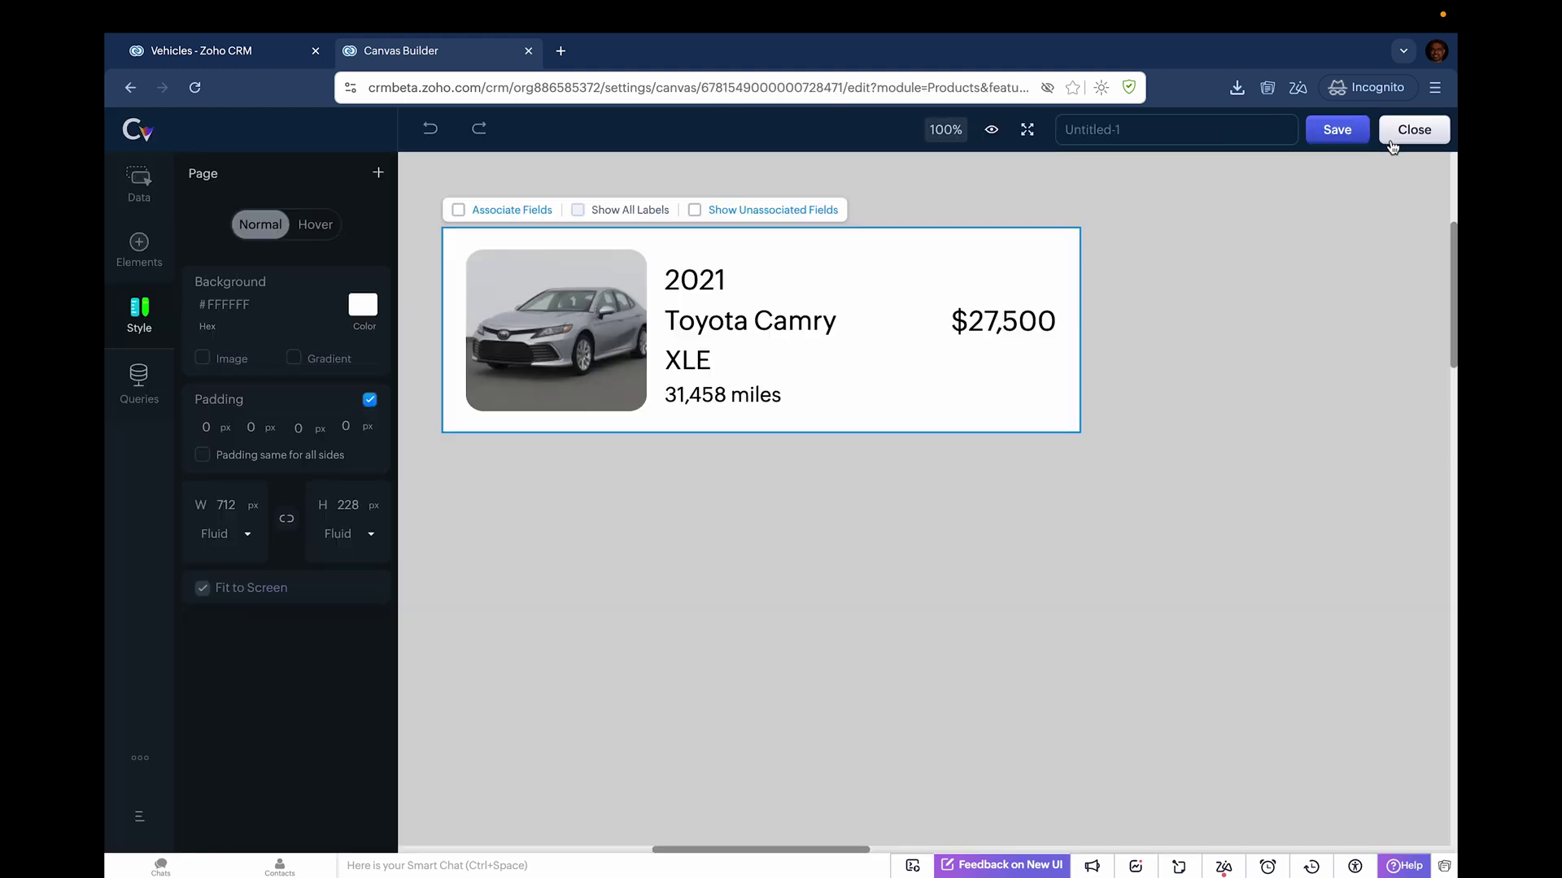
Check the photo, 2021, Toyota Camry, XLE and 31,458 miles elements, and nudge $27,500 left
click(611, 285)
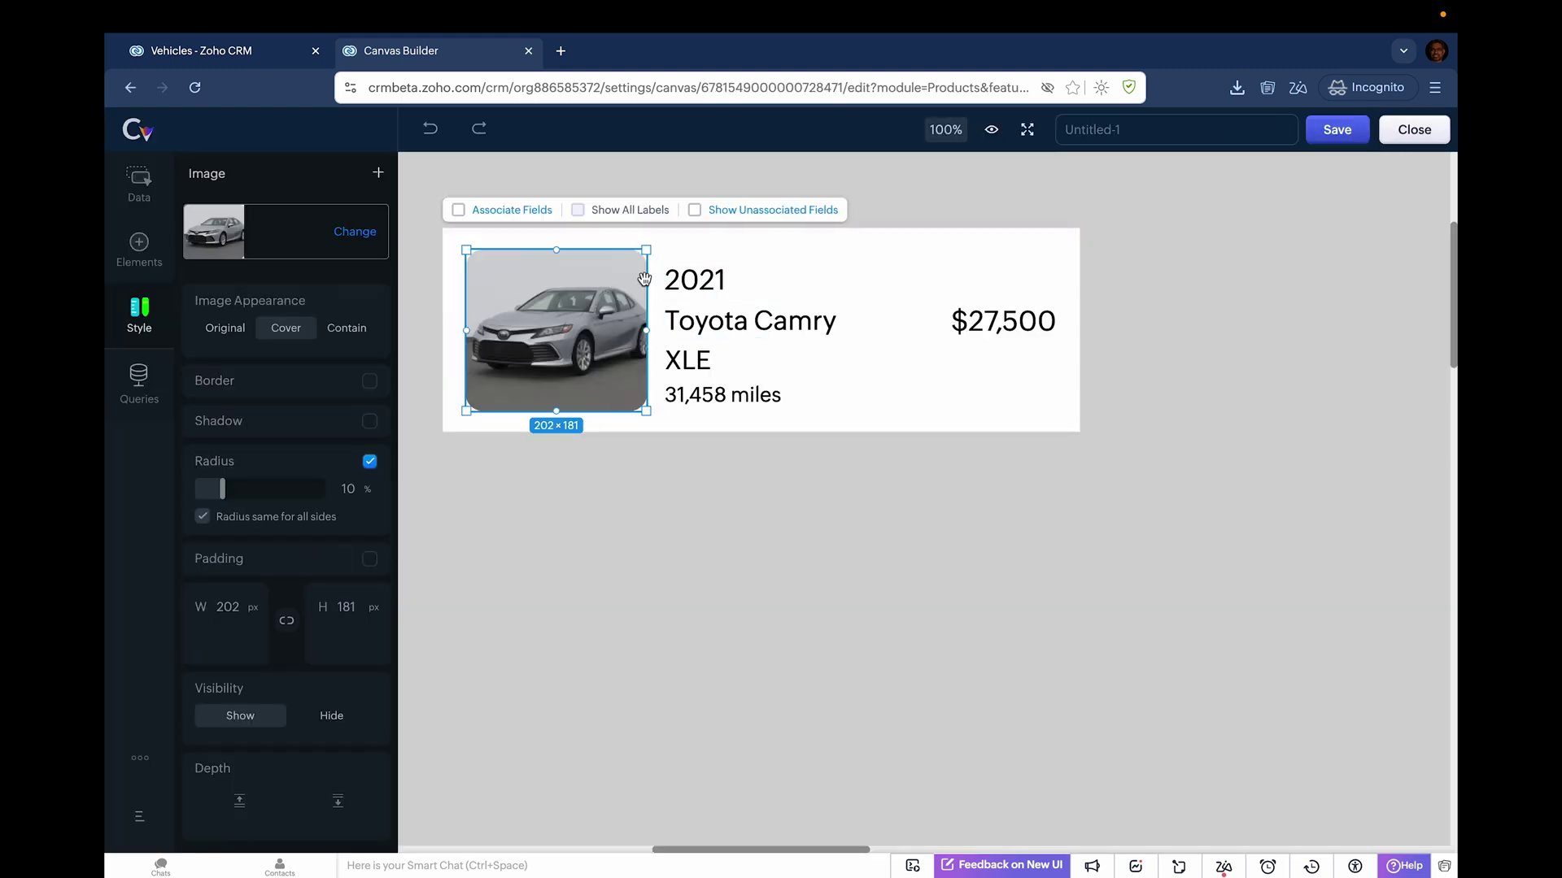
click(697, 279)
click(794, 322)
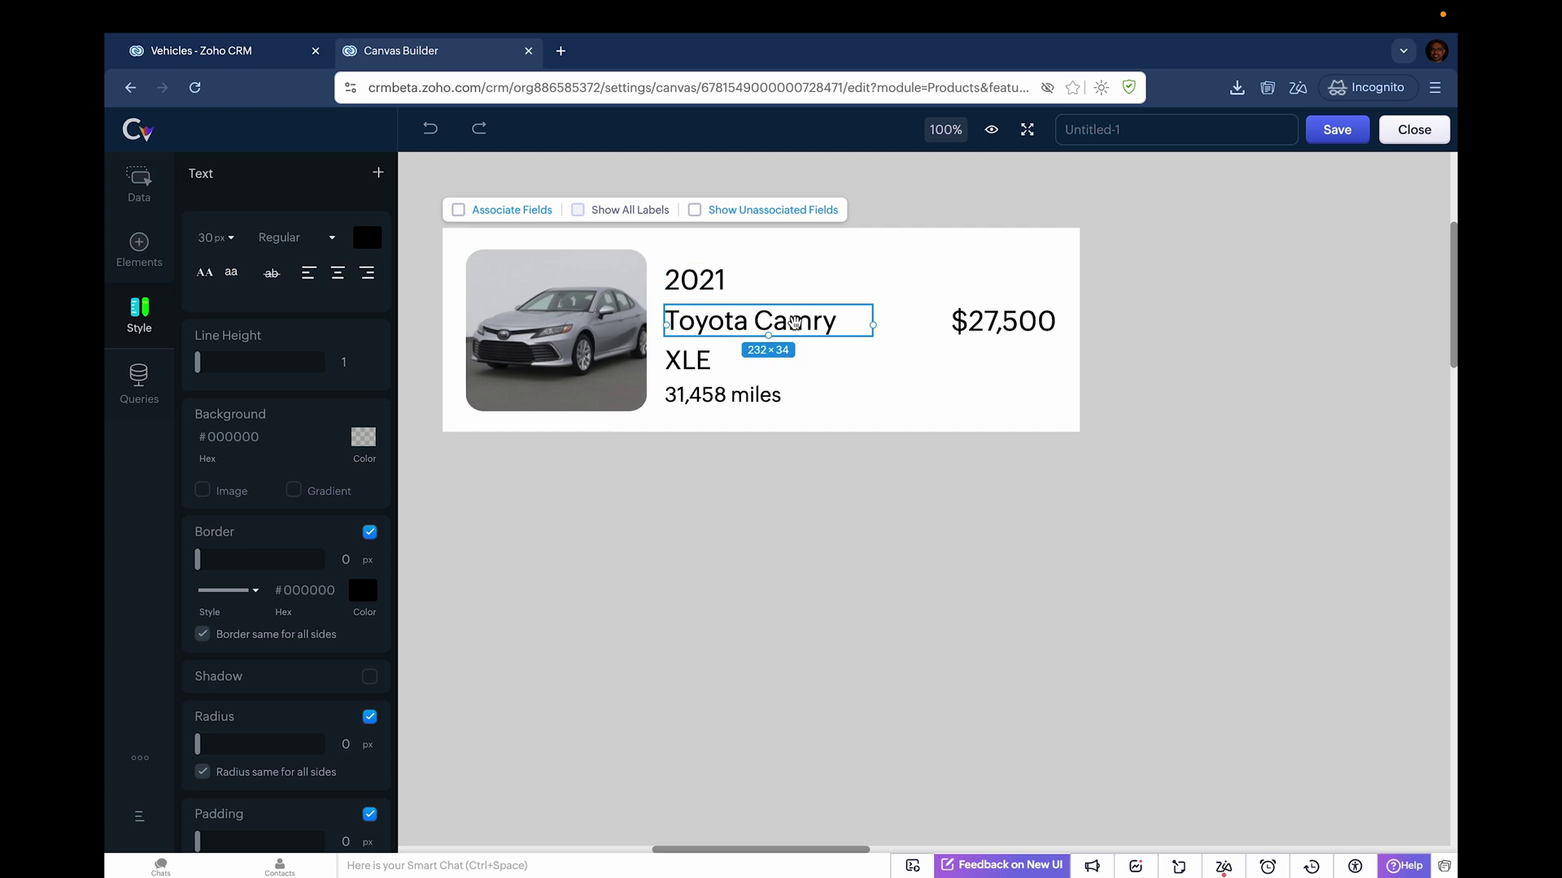
click(692, 361)
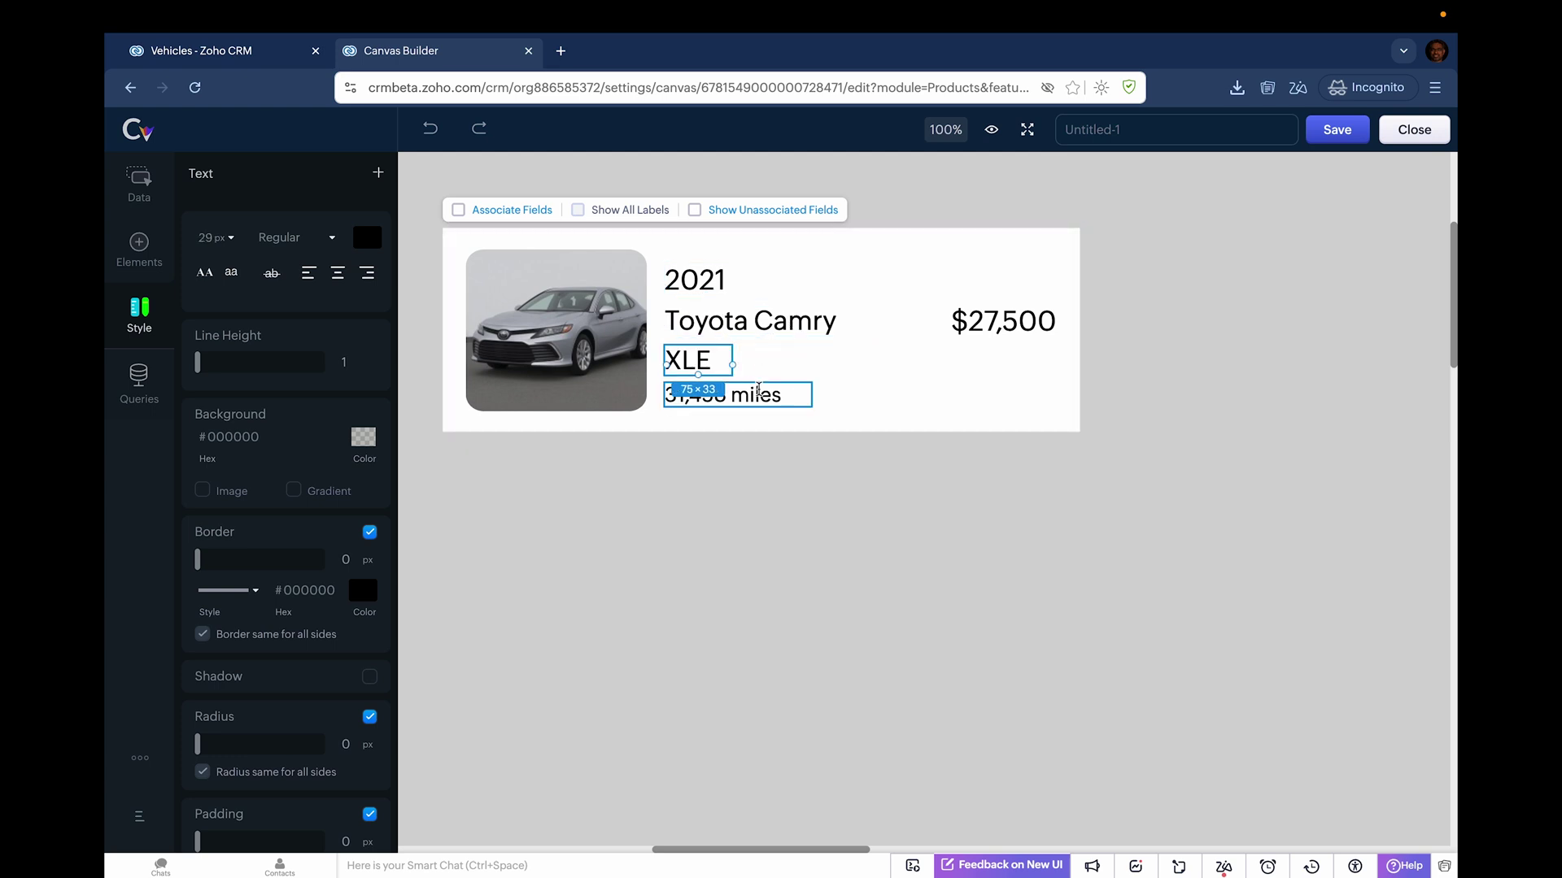
click(758, 393)
click(988, 319)
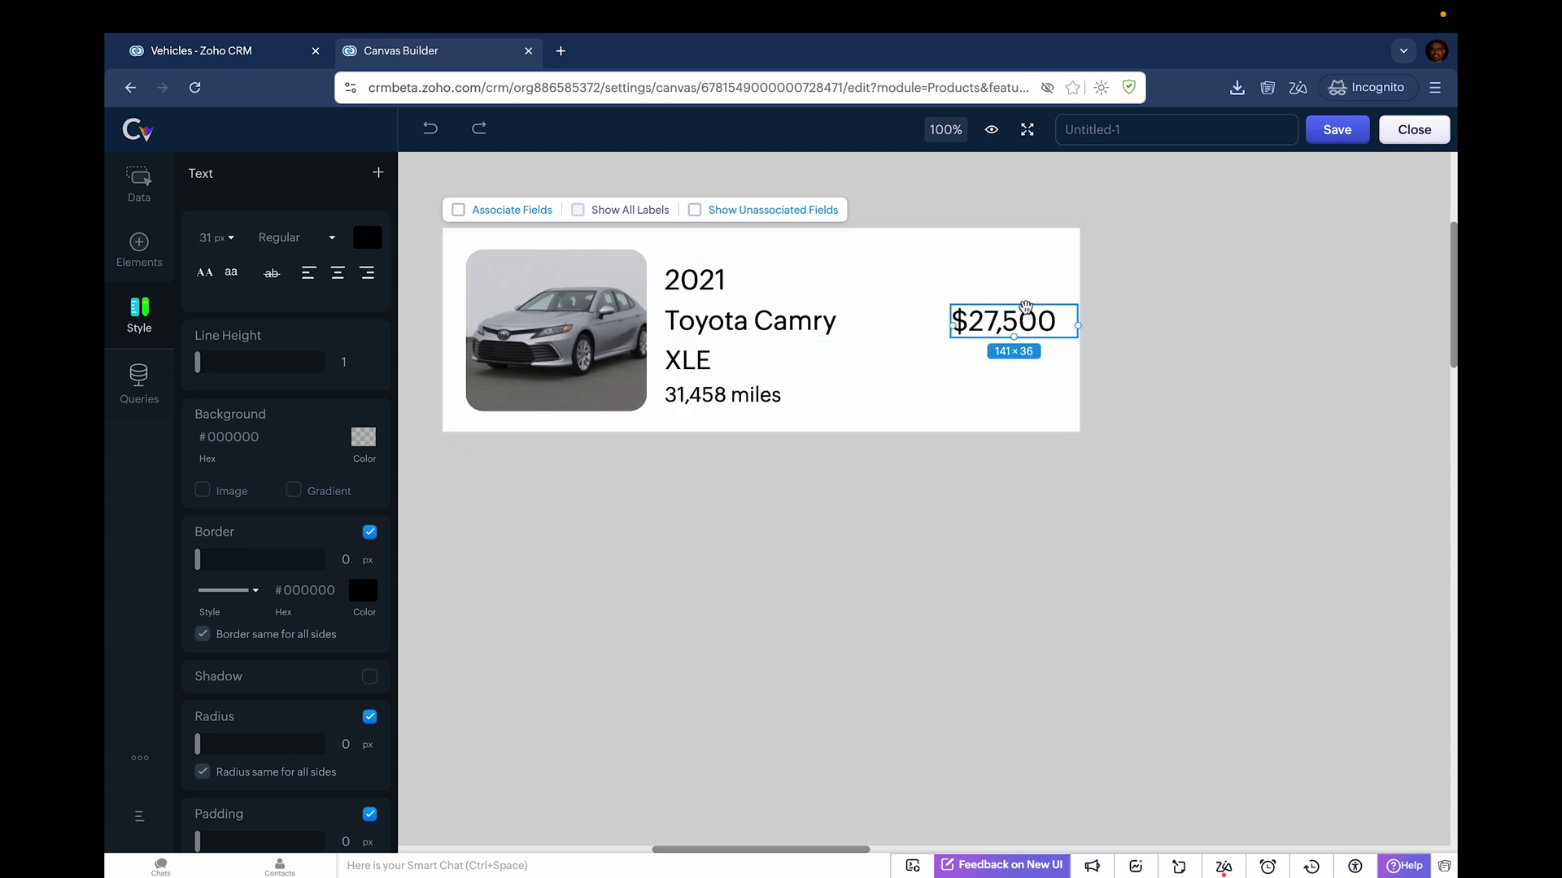
drag(1024, 308, 997, 308)
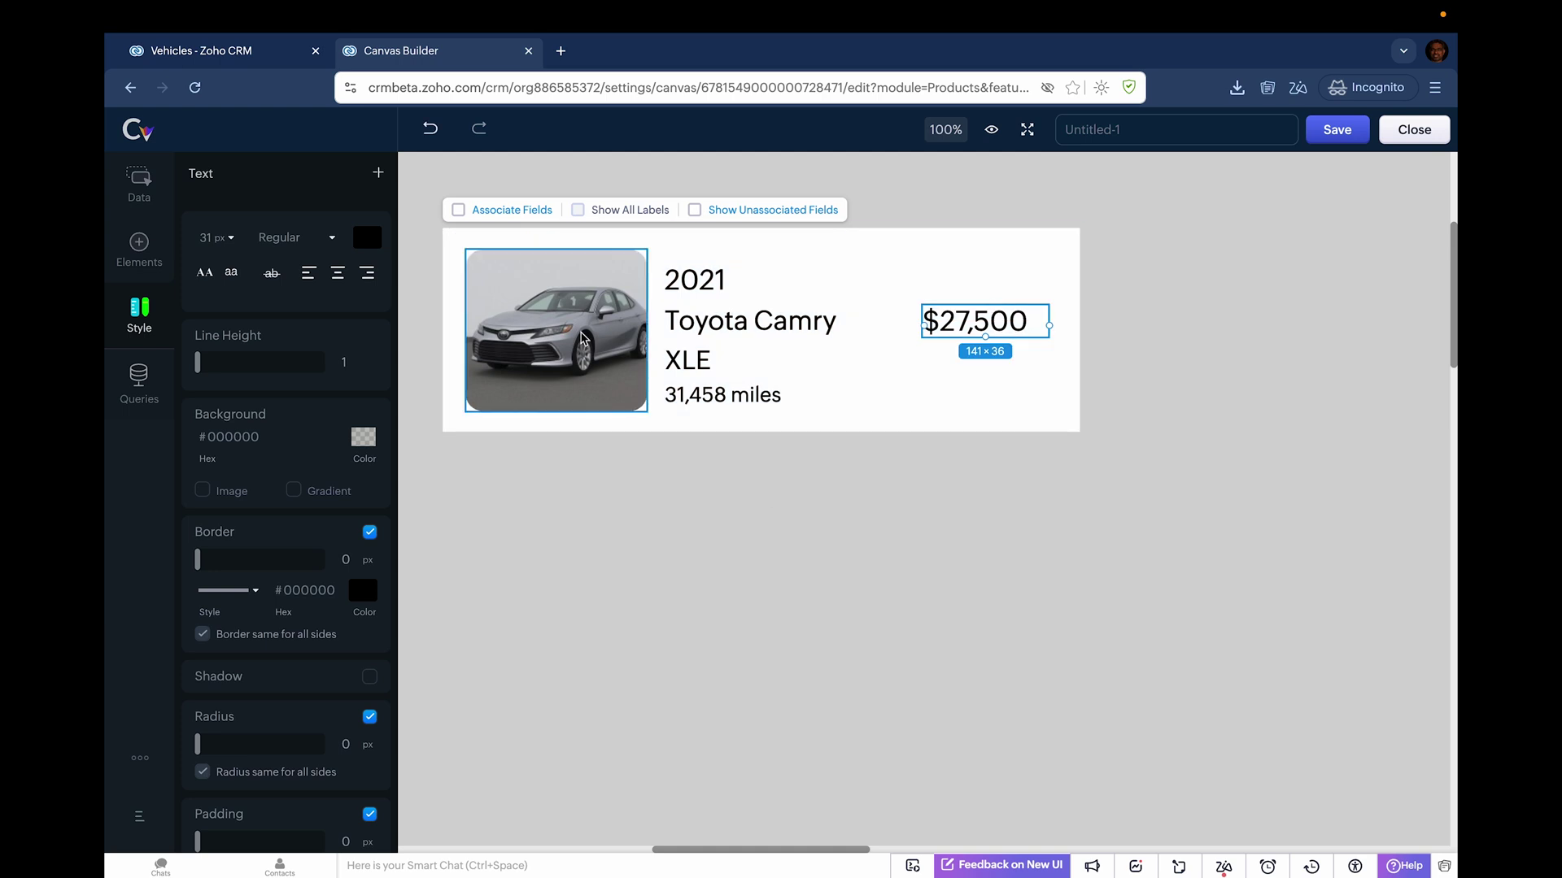
click(740, 488)
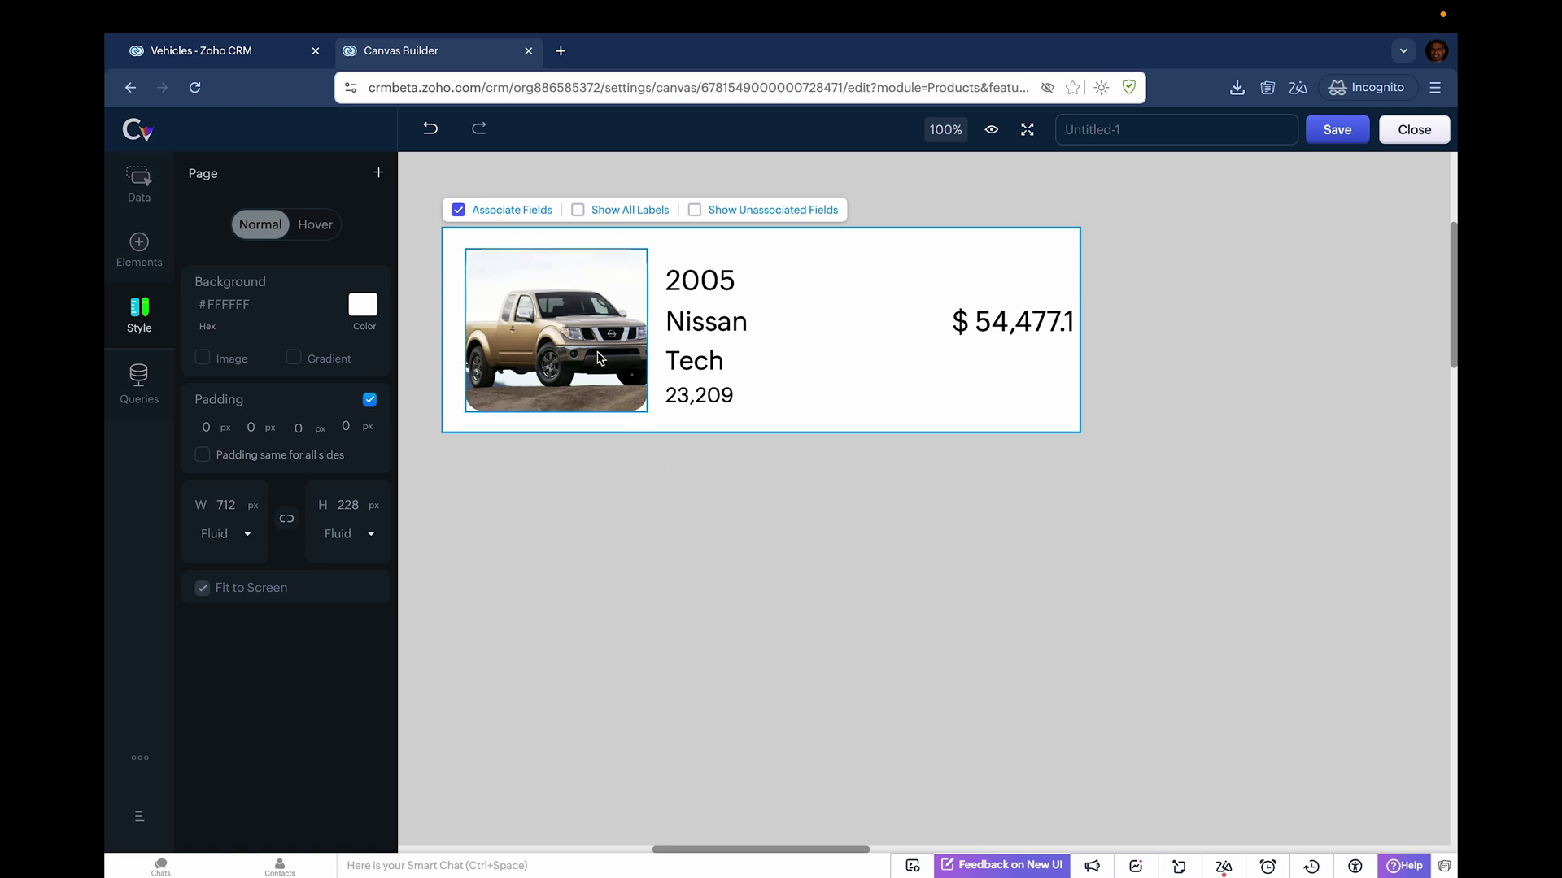
Review the field mappings of the 2005 year, Nissan make and Tech trim elements
click(718, 280)
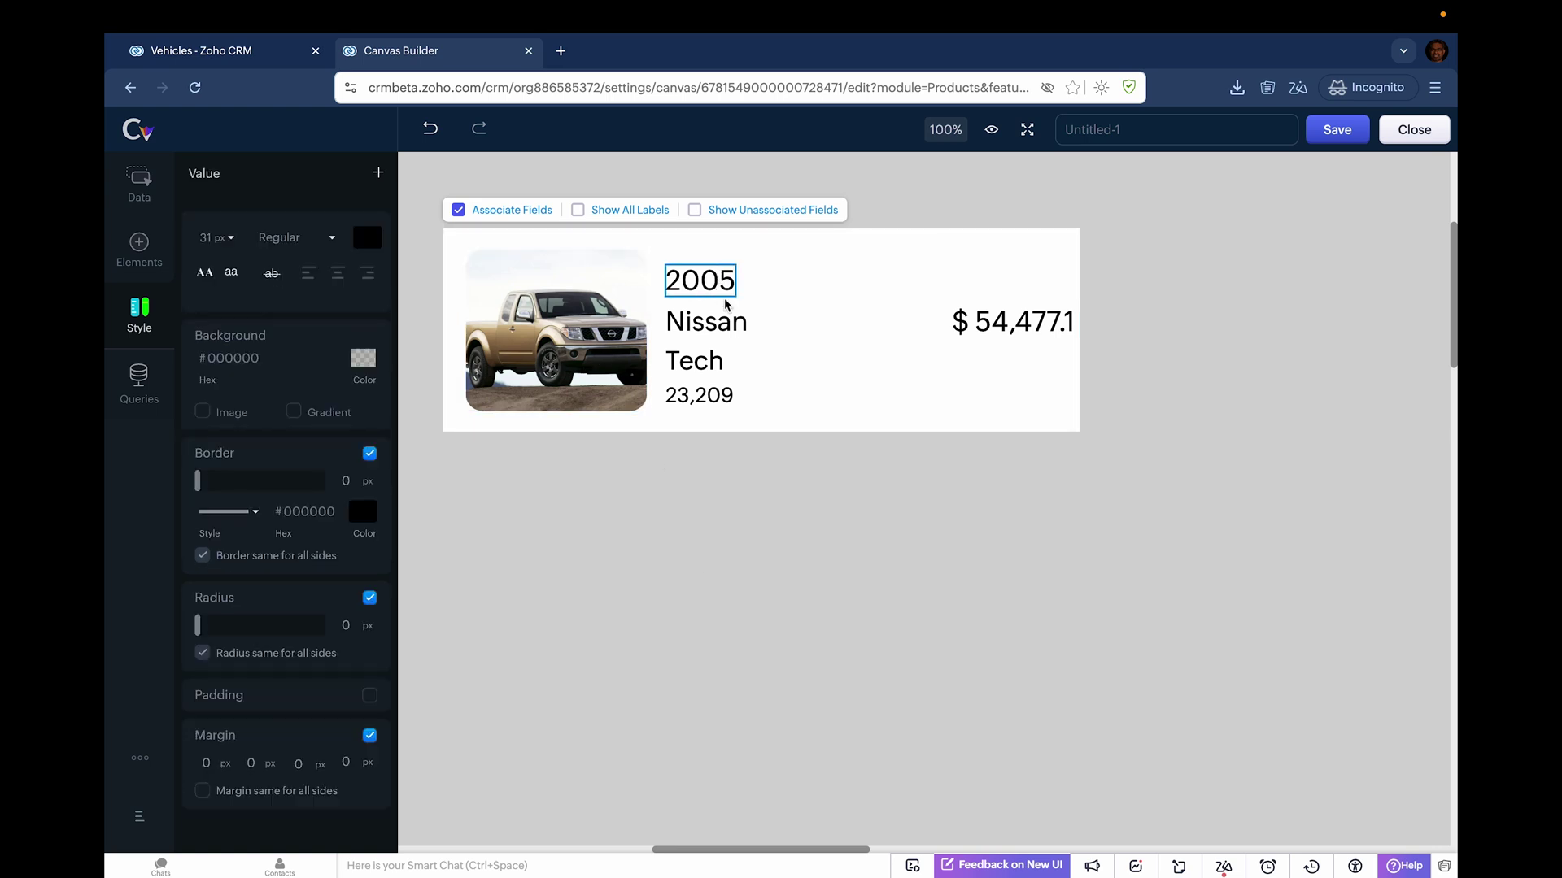
right_click(730, 322)
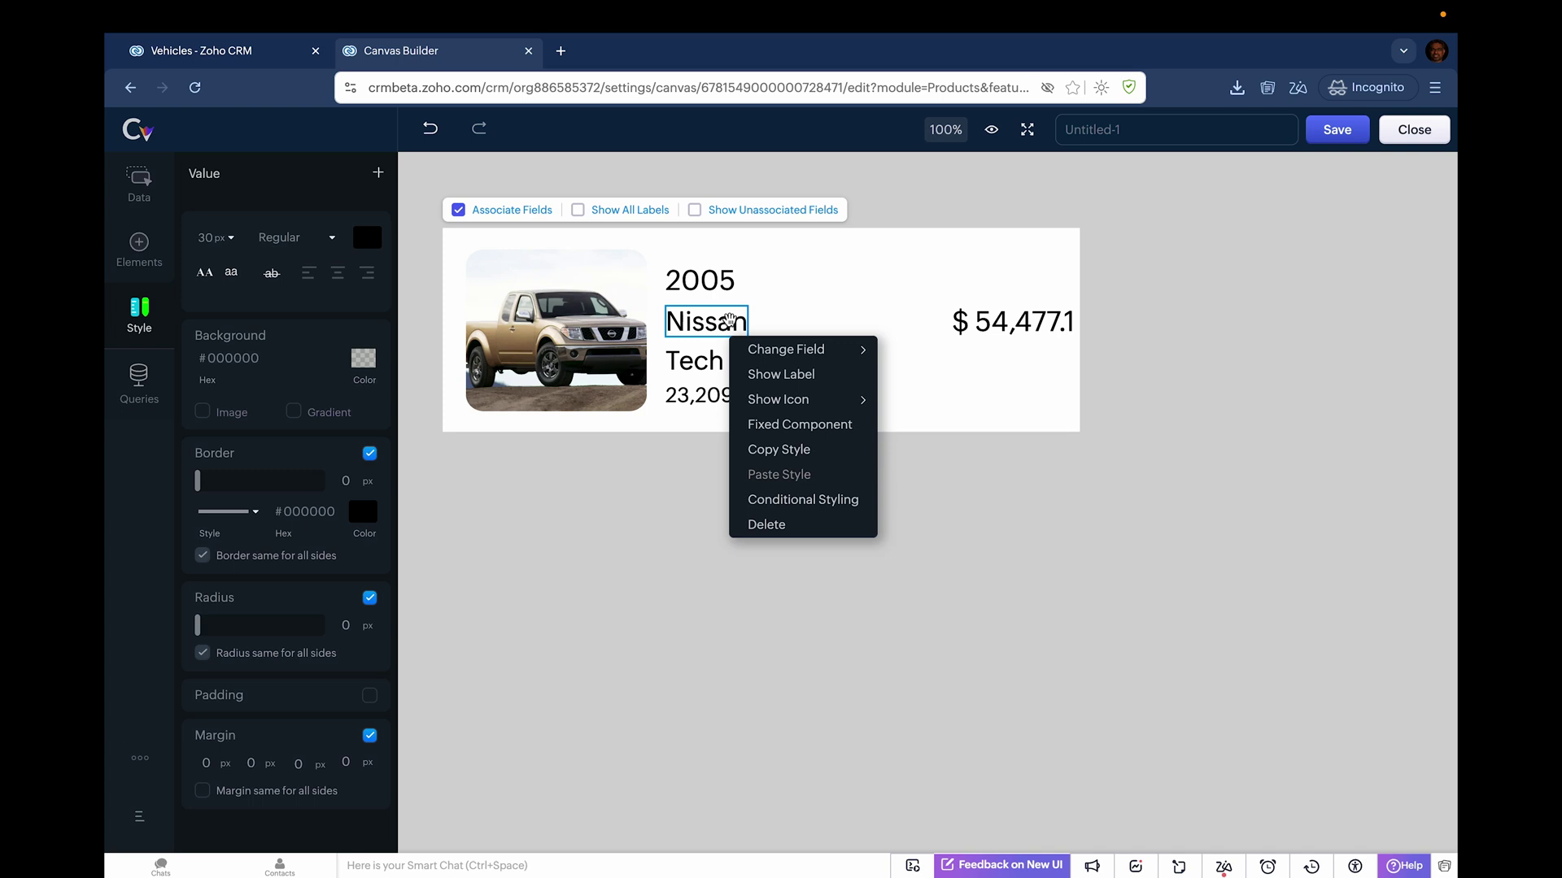
mouse_move(793, 349)
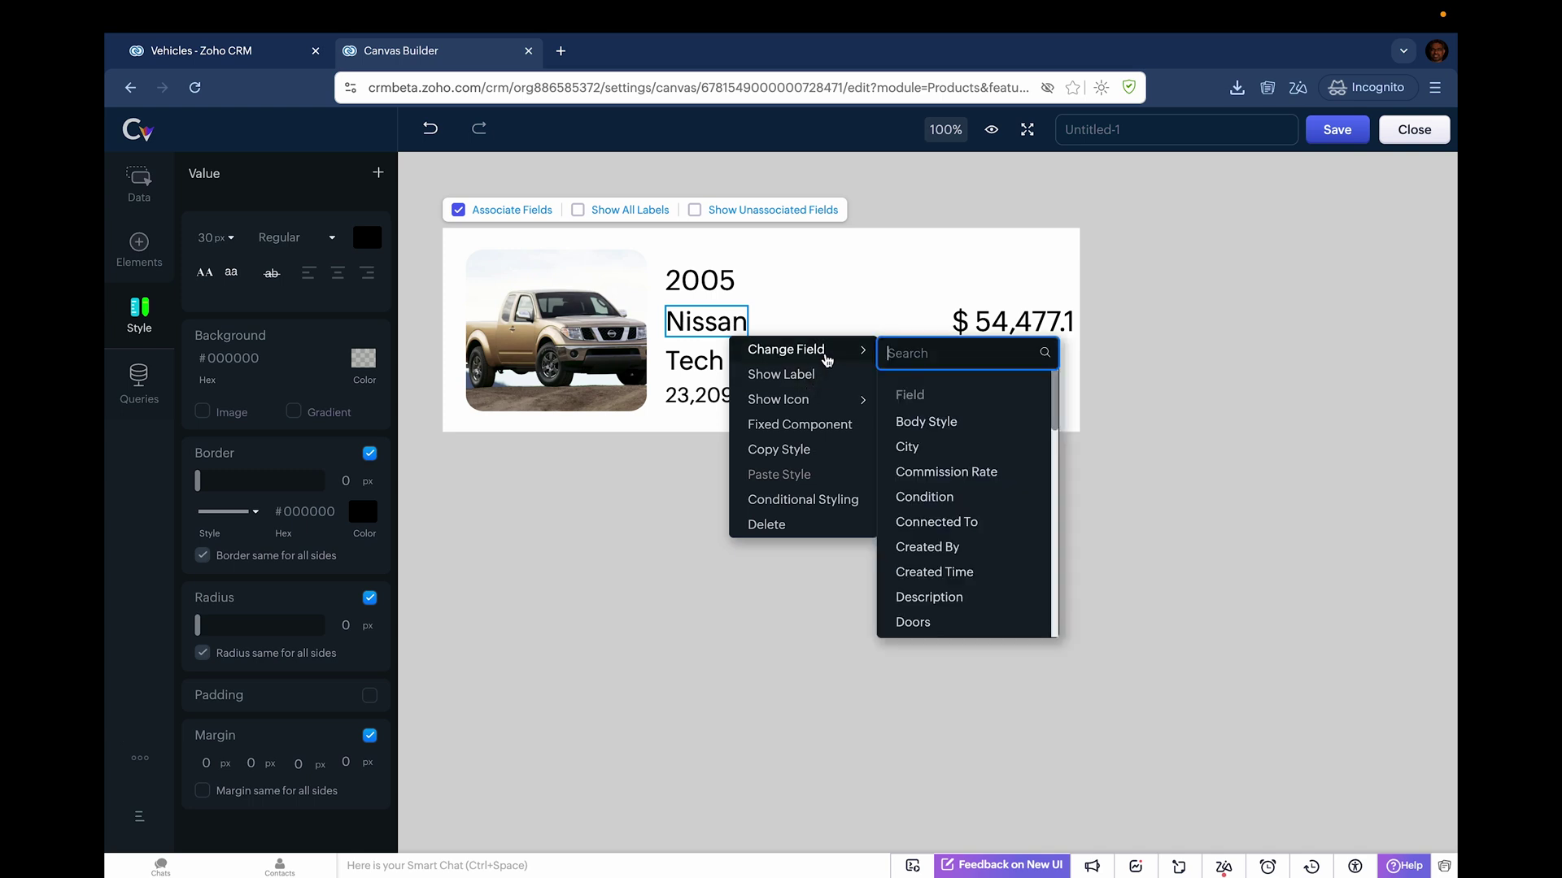
scroll(974, 507, down, 3)
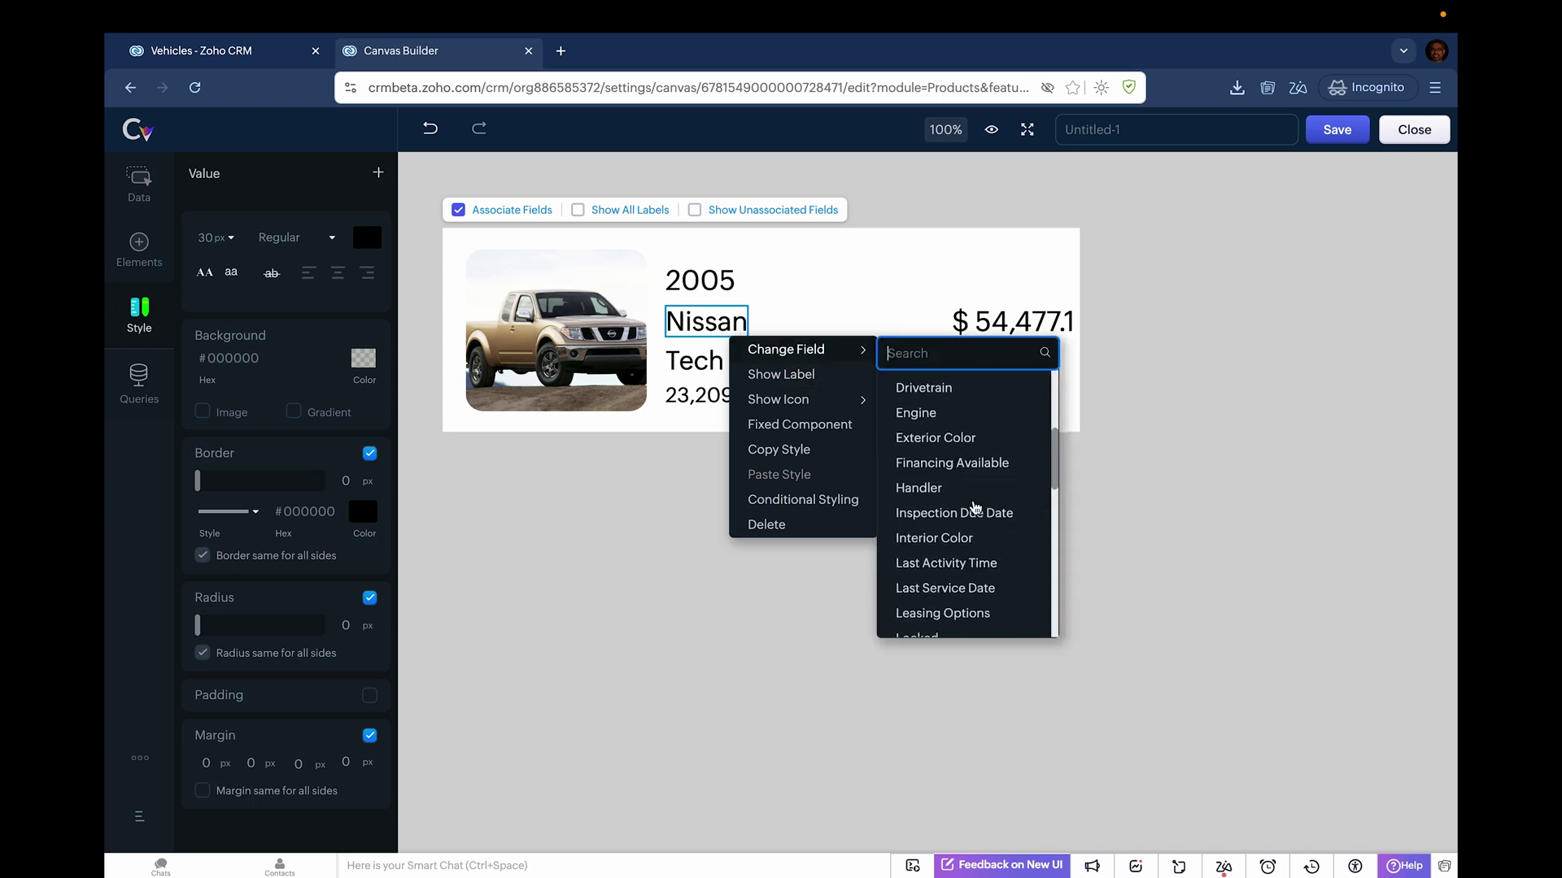
click(1193, 384)
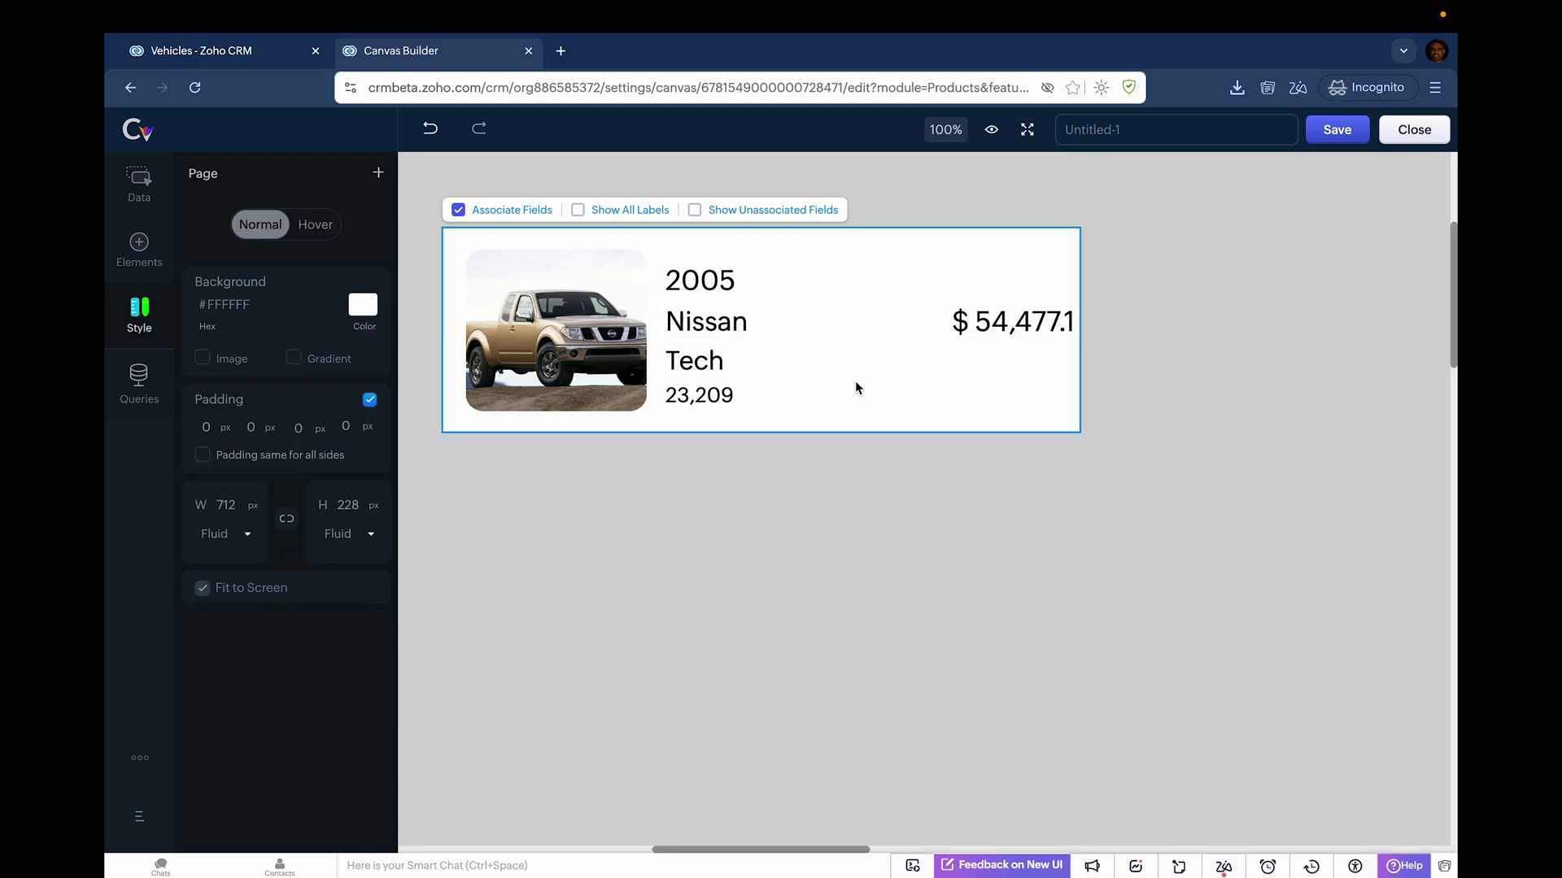
click(693, 360)
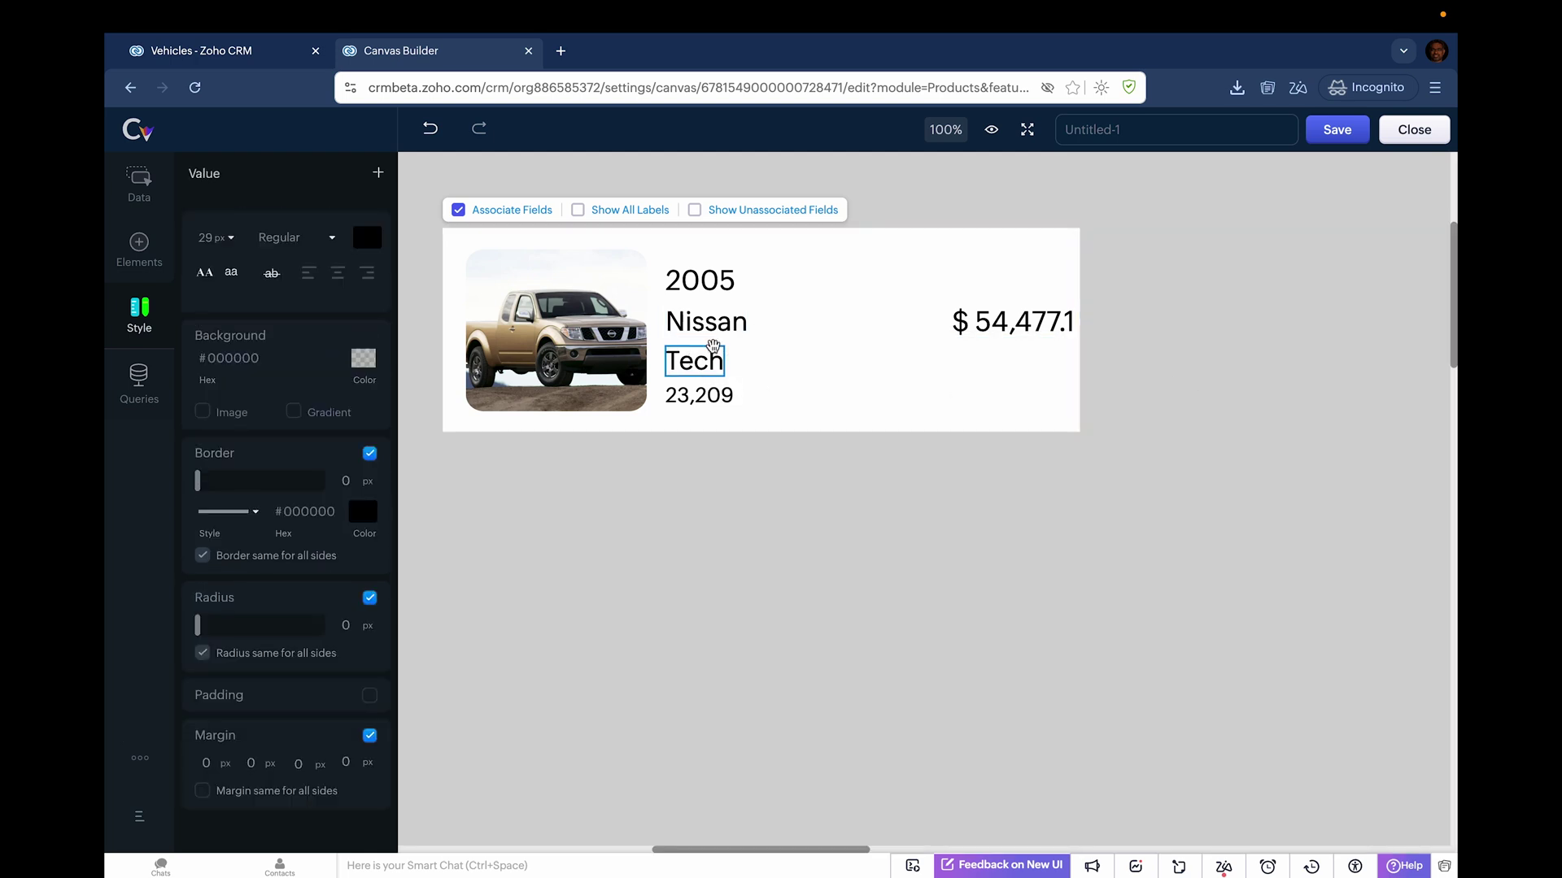
Preview the canvas with real vehicle records, then name it 'Vehicles' and save it
click(992, 129)
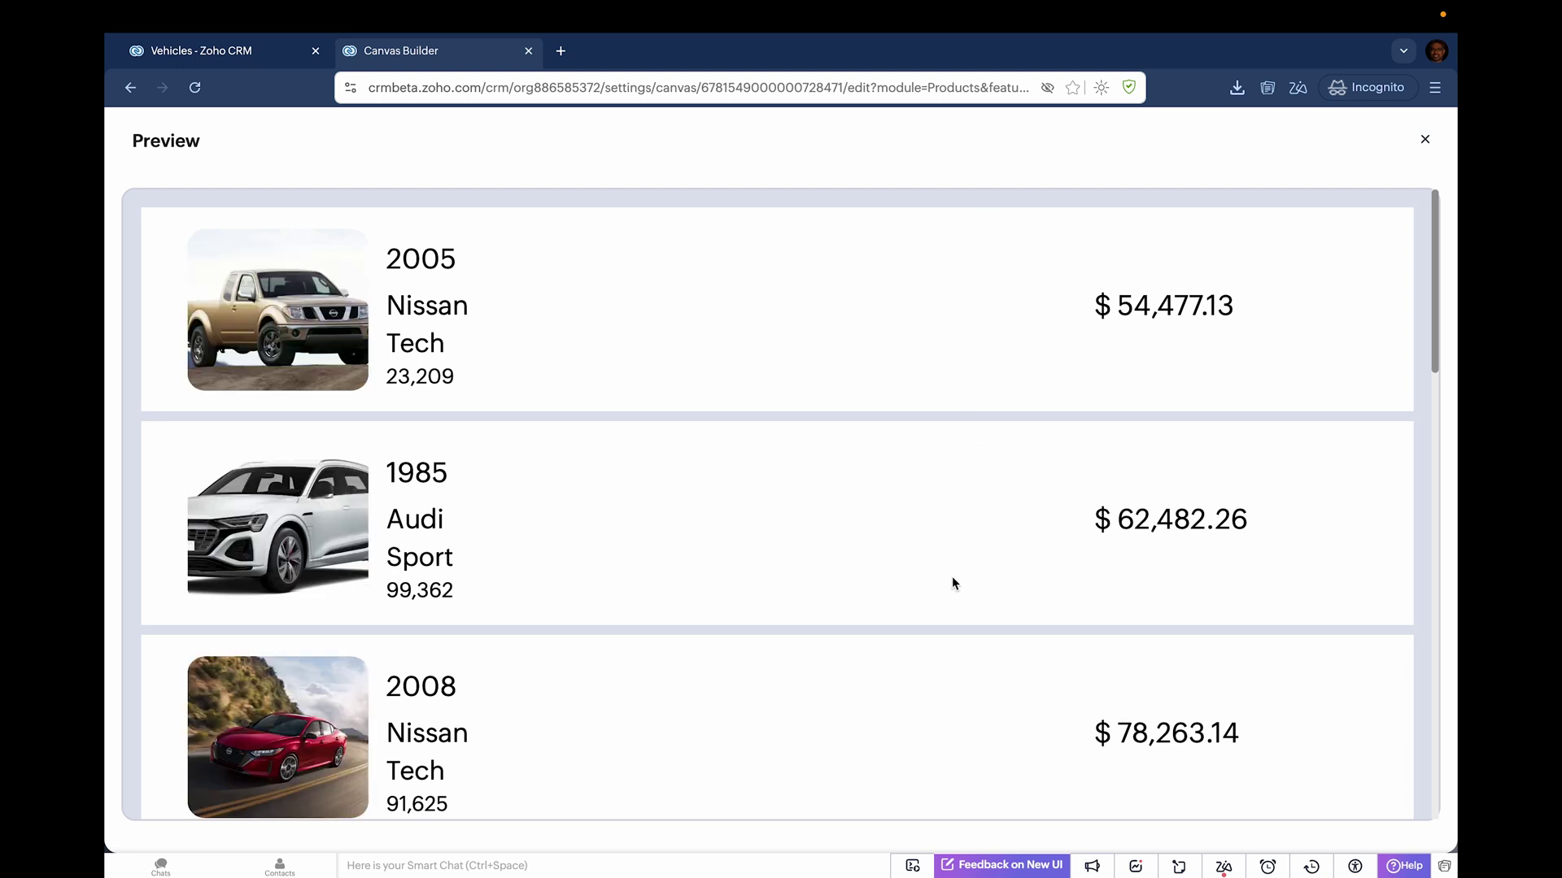
scroll(953, 576, down, 3)
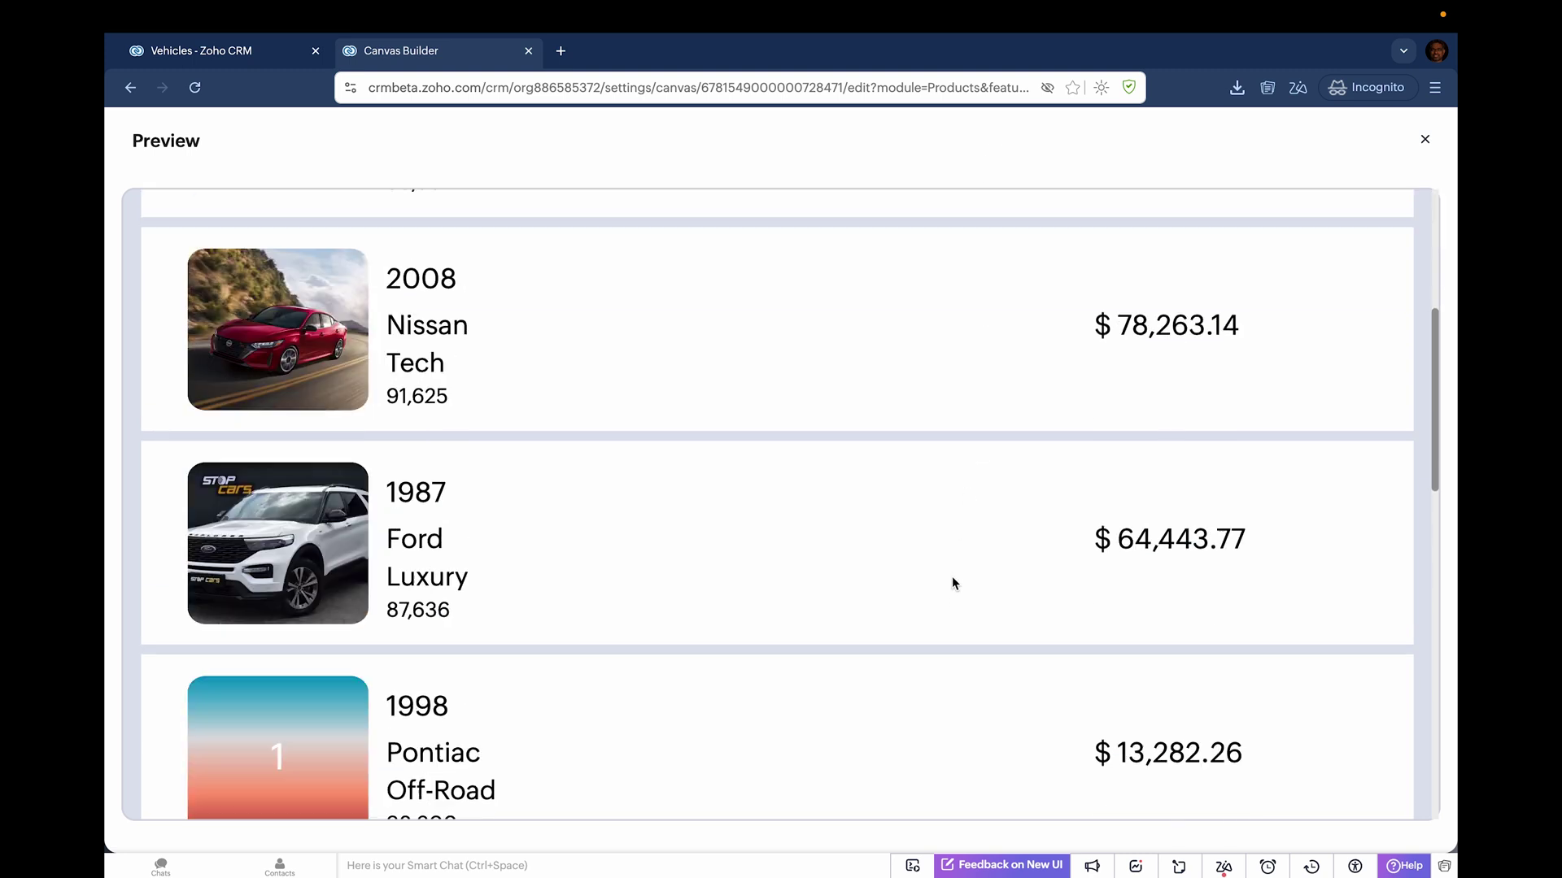
click(1425, 141)
click(1212, 130)
text(Vehicles)
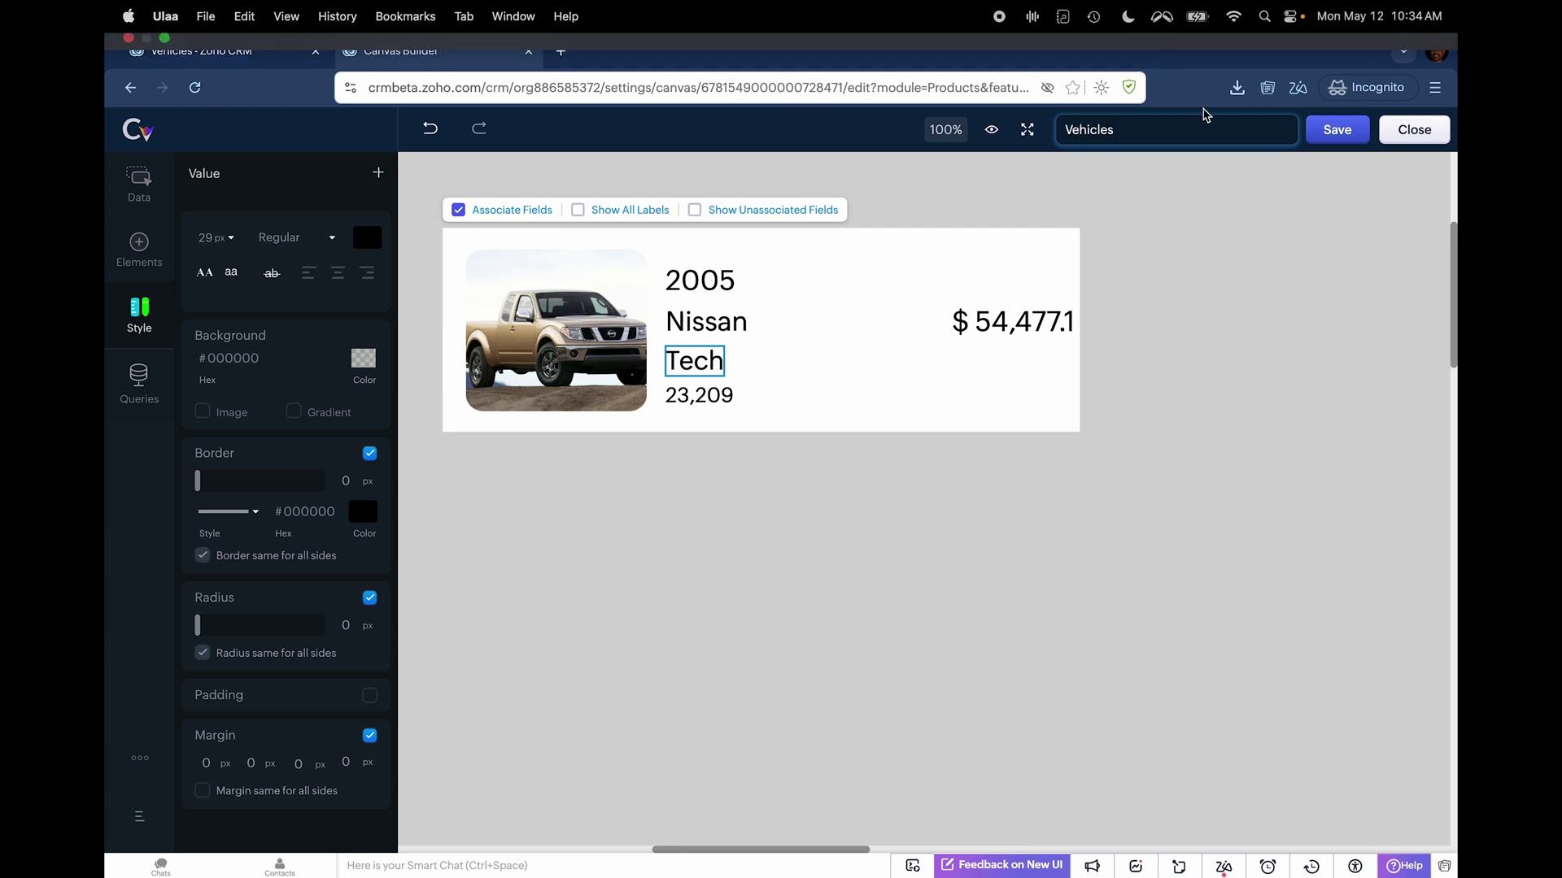
click(1336, 129)
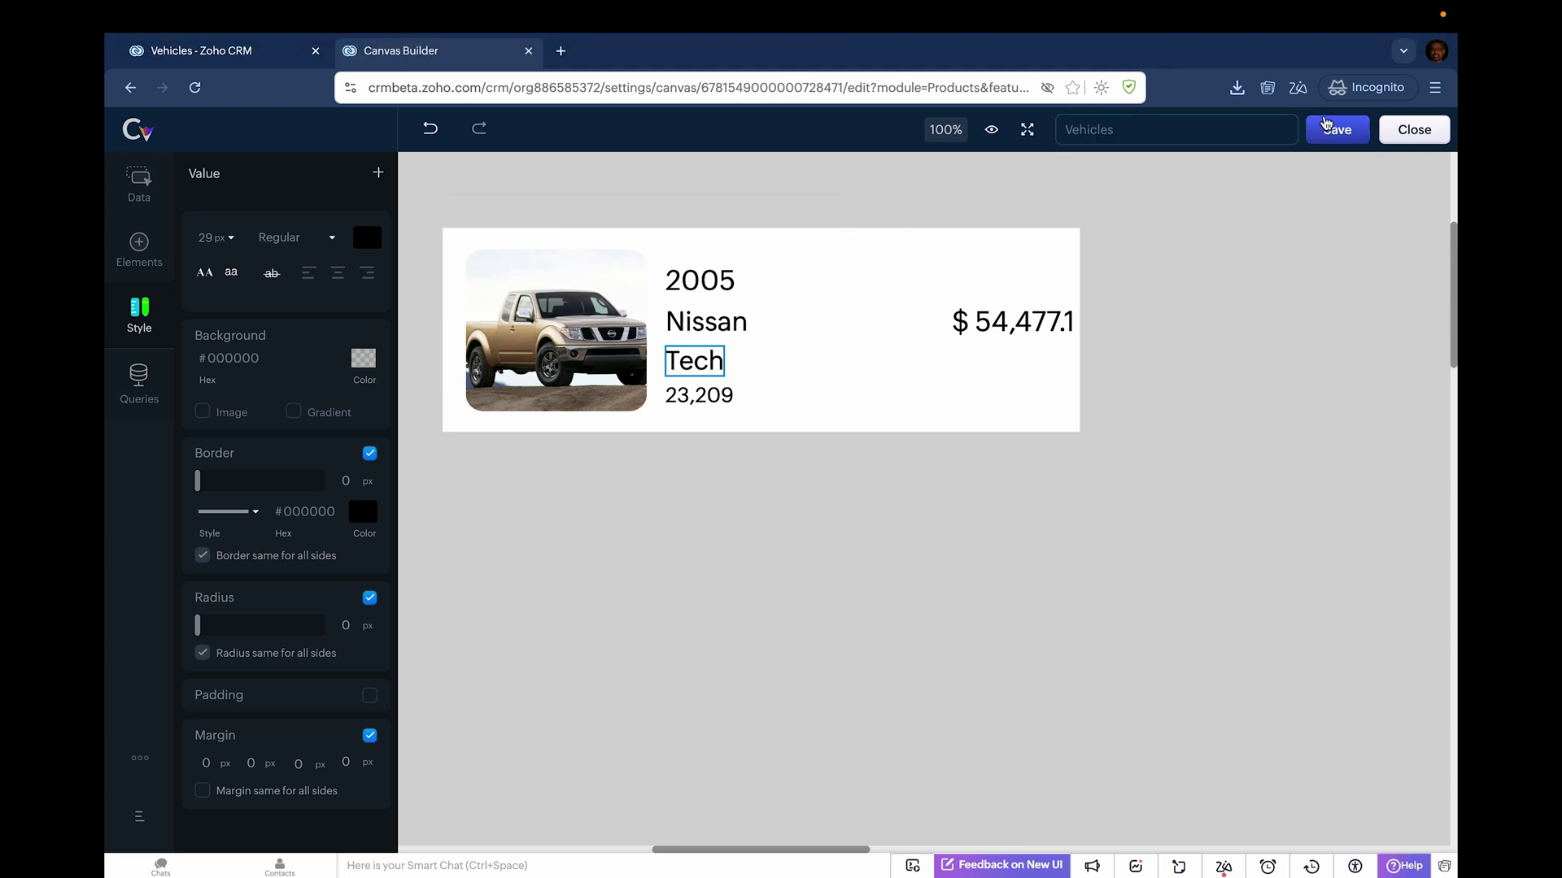